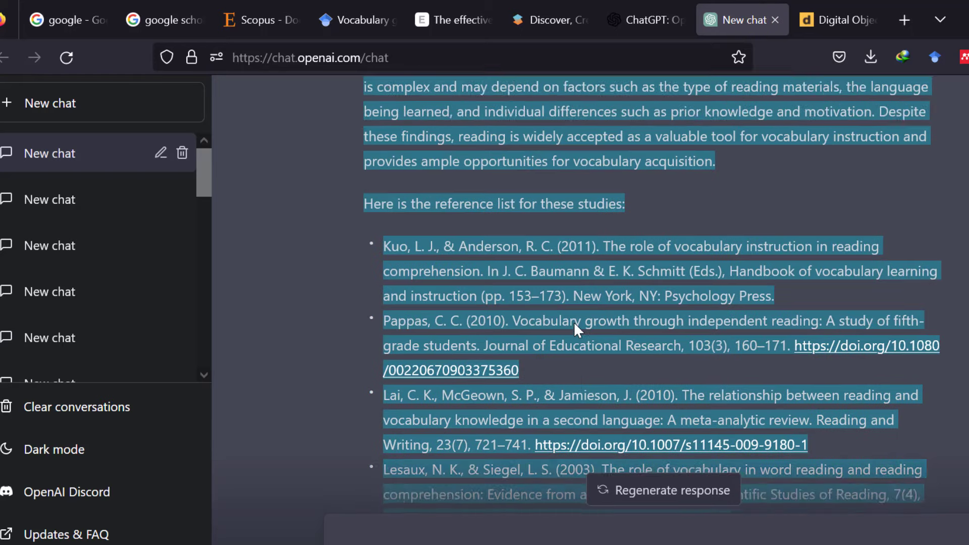
pyautogui.scroll(6, 573, 322)
# Browse the Google results and switch to the google scholar search results
pyautogui.scroll(-4, 575, 323)
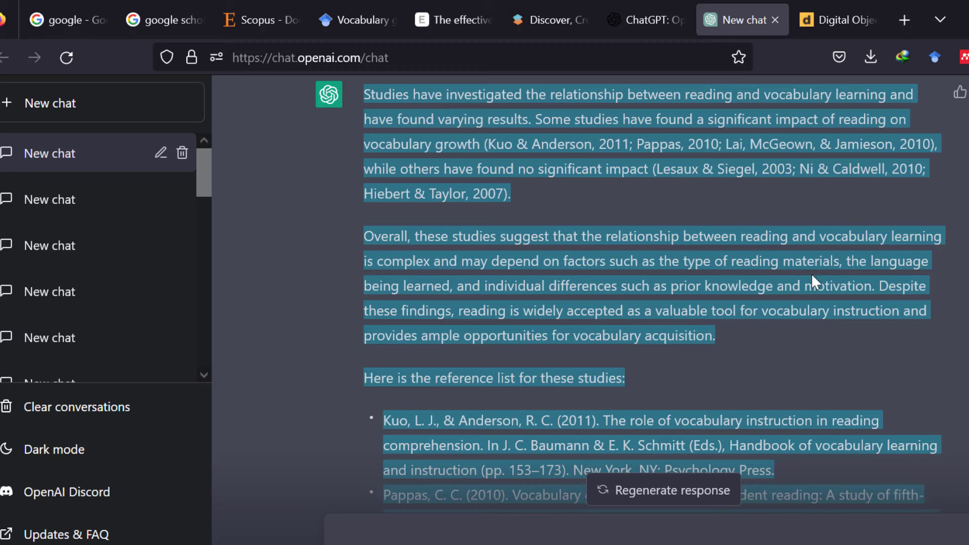
pyautogui.scroll(12, 811, 274)
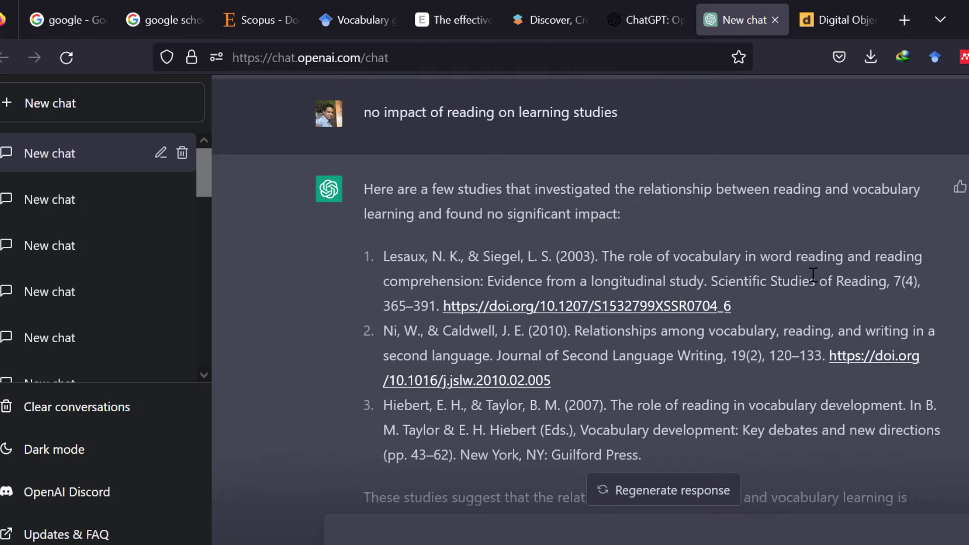
pyautogui.scroll(5, 813, 275)
pyautogui.scroll(12, 811, 274)
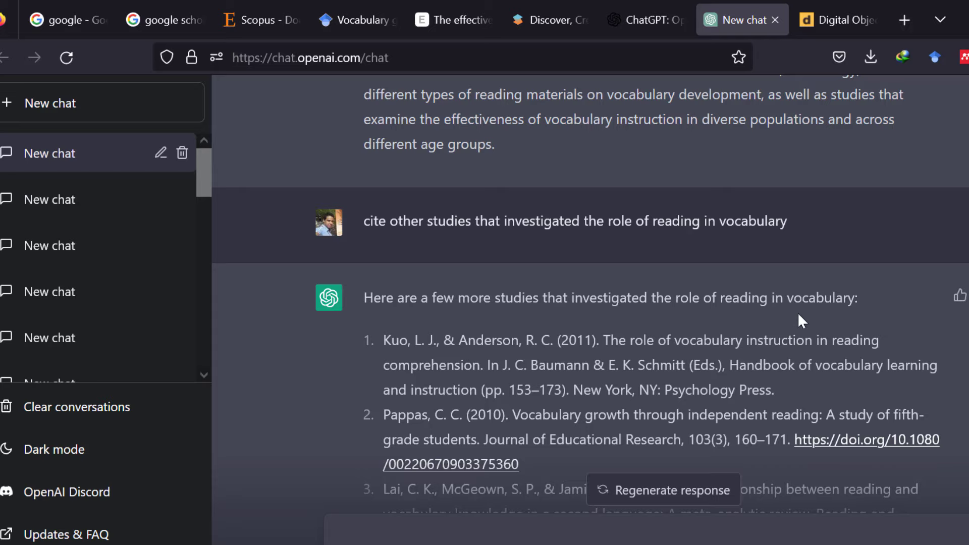
pyautogui.click(158, 14)
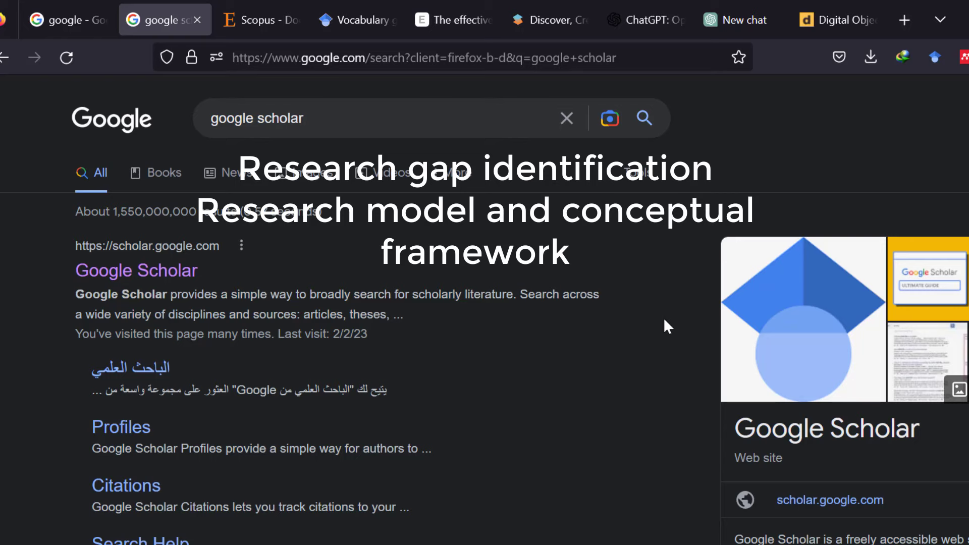
# Bring up the Word literature review on reading and academic vocabulary expansion
pyautogui.scroll(-2, 665, 306)
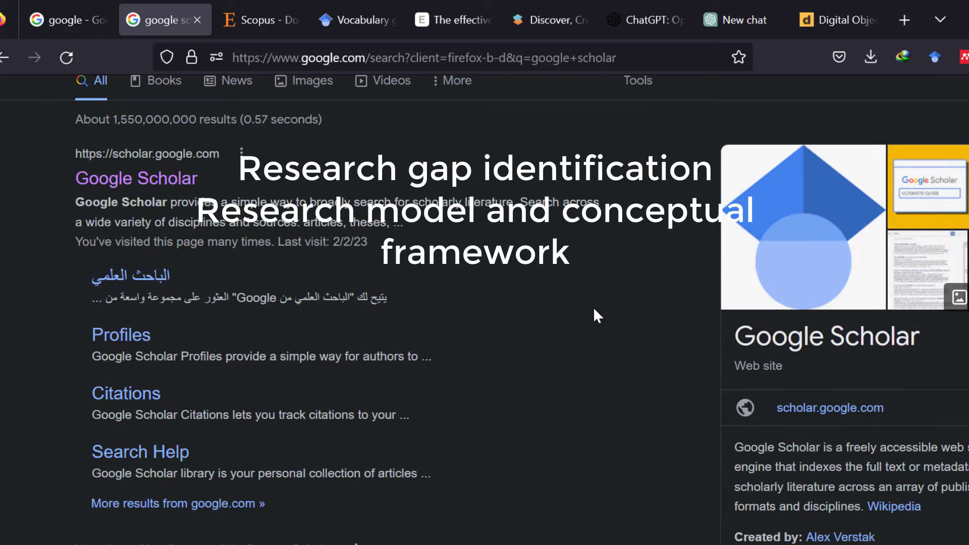
pyautogui.scroll(2, 594, 310)
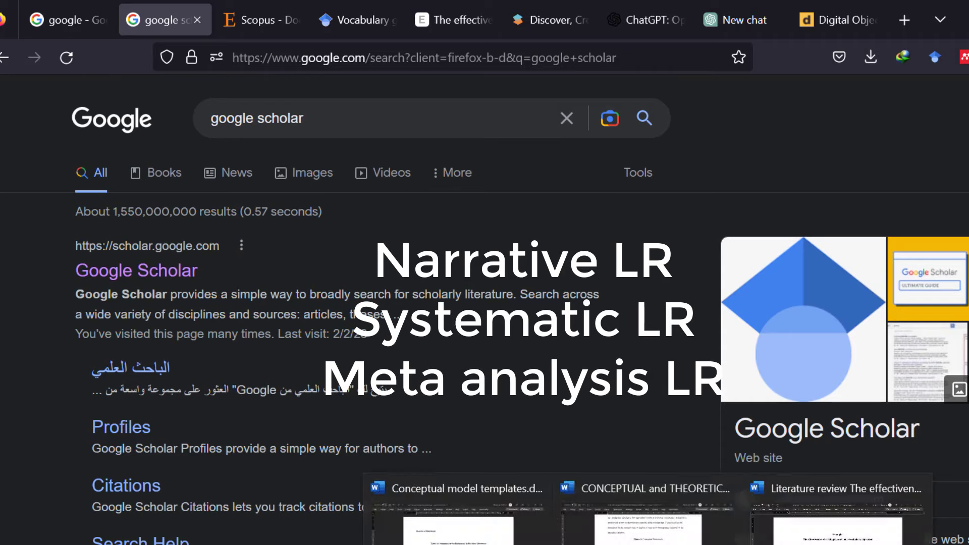
pyautogui.click(837, 520)
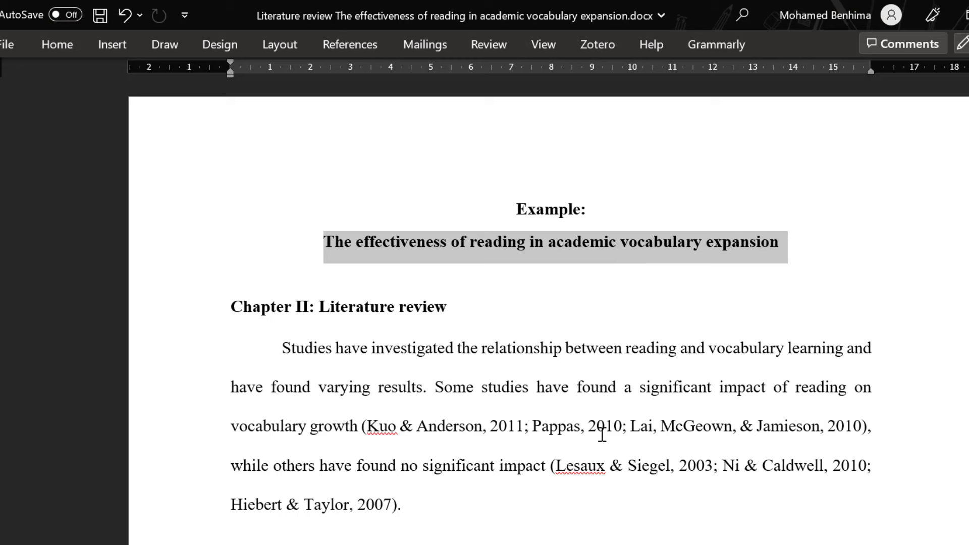
pyautogui.scroll(-1, 631, 442)
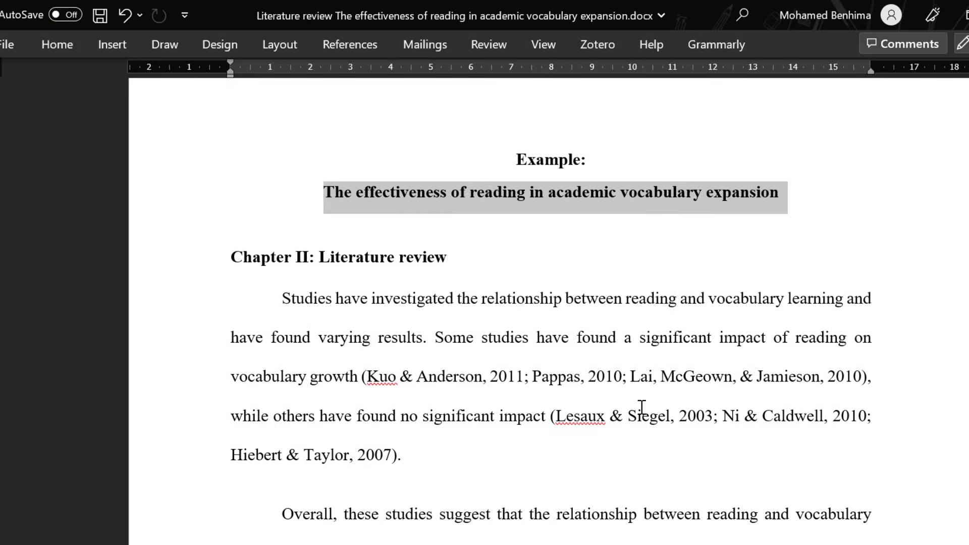
pyautogui.scroll(-2, 606, 404)
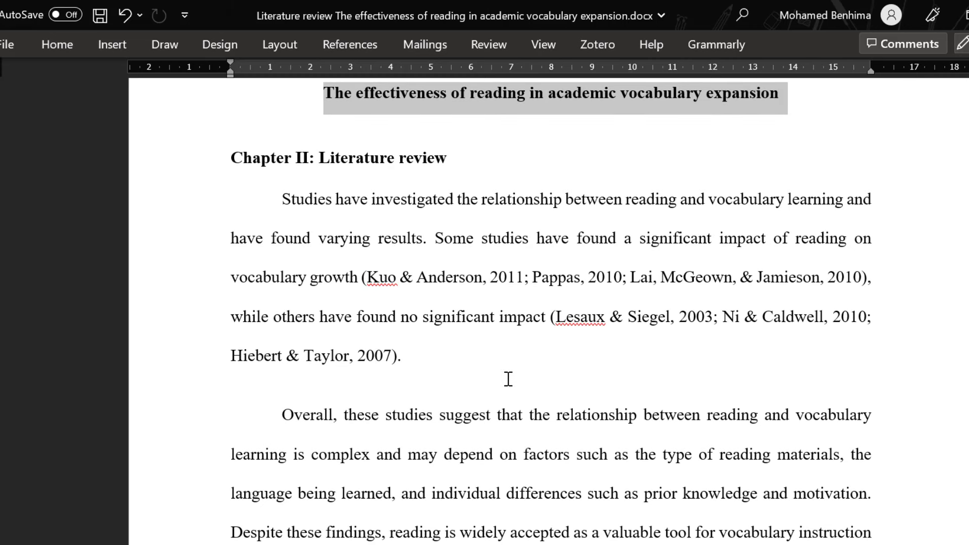
pyautogui.scroll(-1, 508, 379)
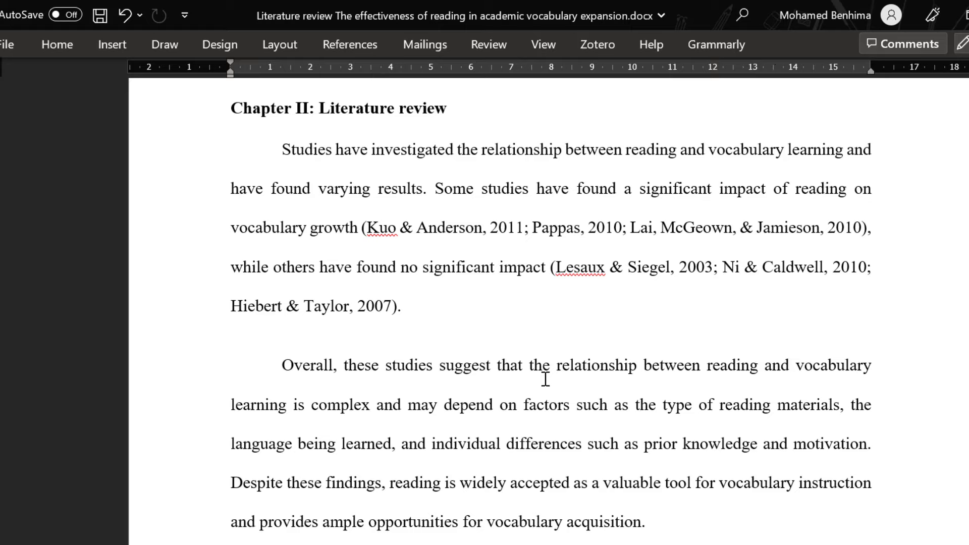
pyautogui.scroll(-15, 546, 379)
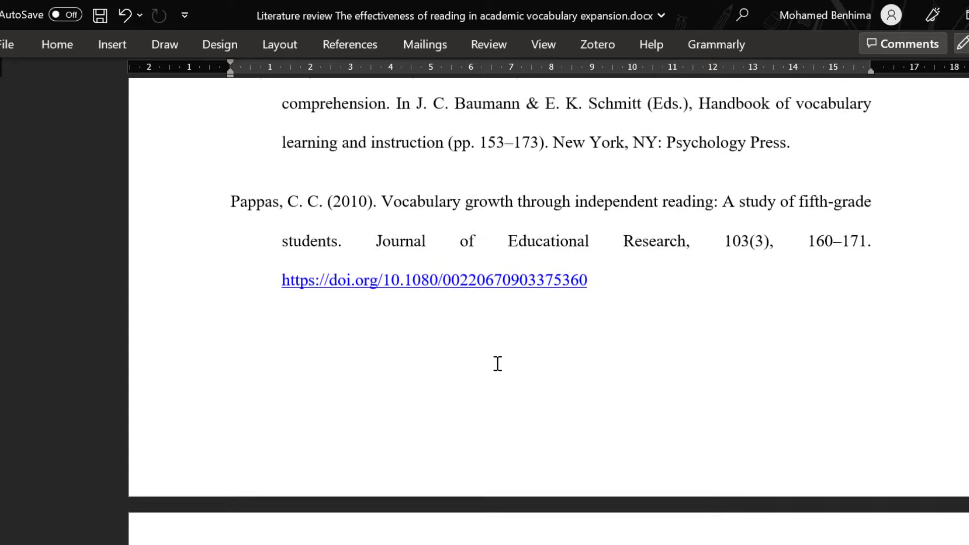
pyautogui.scroll(12, 497, 364)
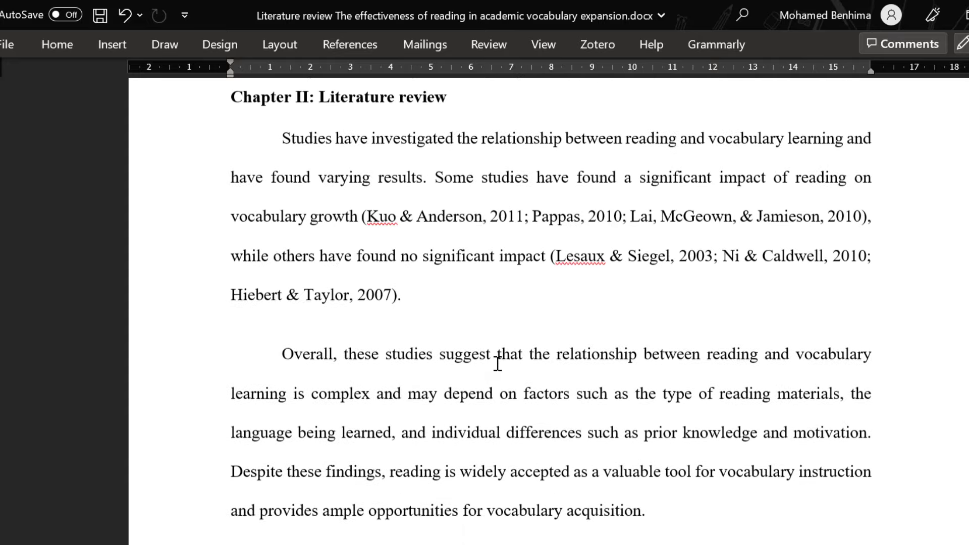
pyautogui.scroll(3, 498, 363)
pyautogui.scroll(-7, 497, 363)
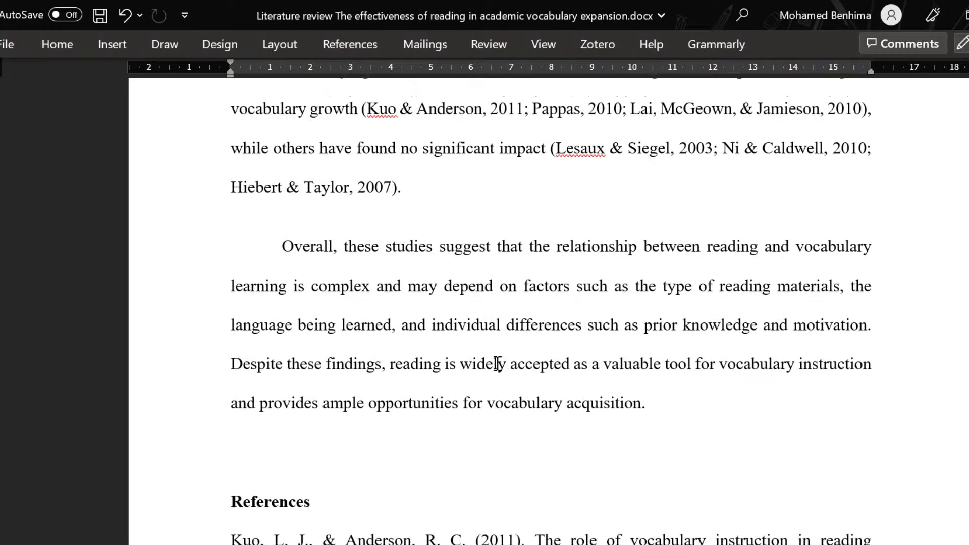
pyautogui.scroll(-10, 497, 364)
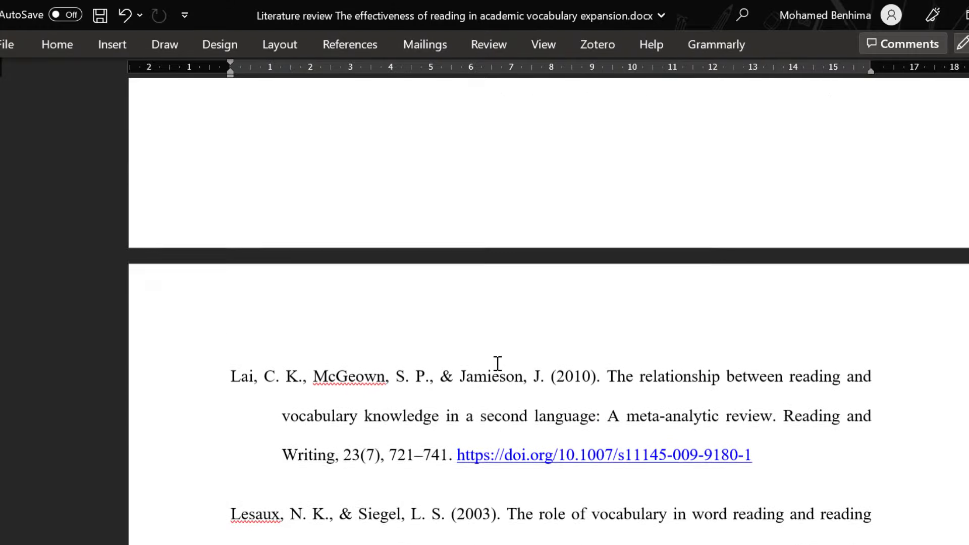
pyautogui.scroll(15, 497, 363)
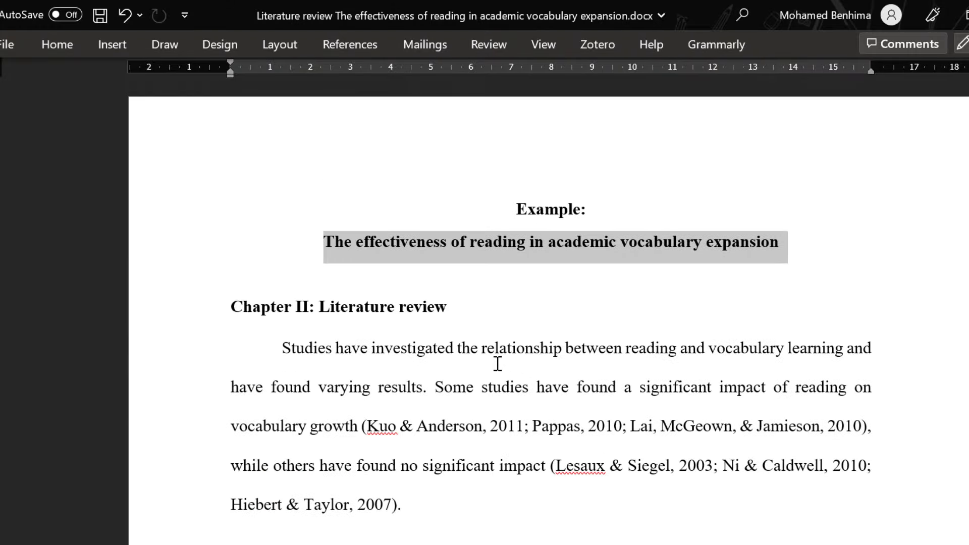
pyautogui.scroll(-7, 456, 426)
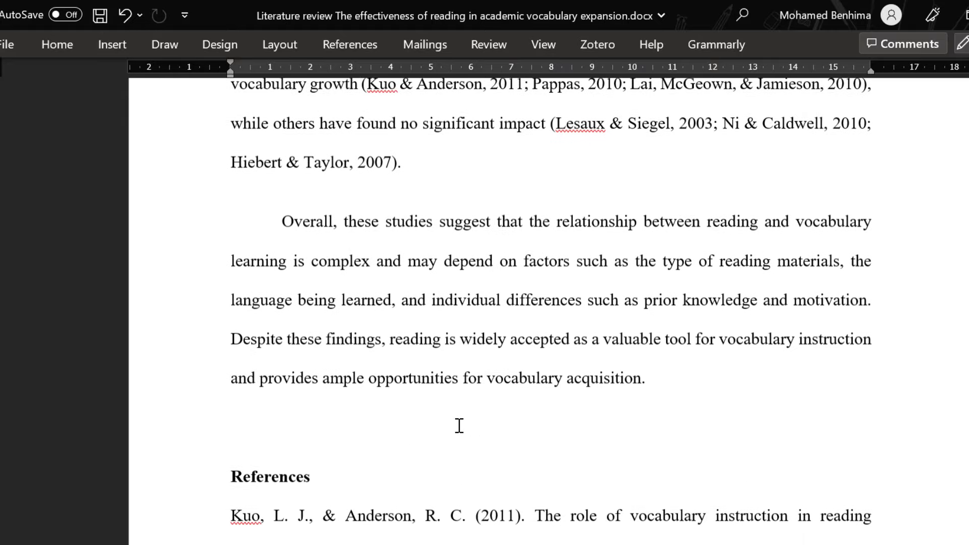
pyautogui.scroll(-4, 459, 426)
pyautogui.scroll(5, 541, 208)
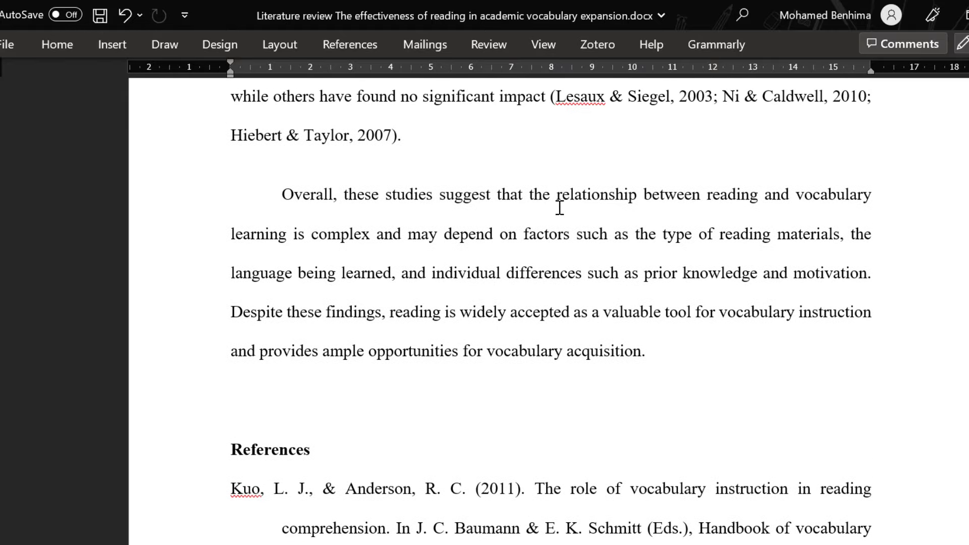
pyautogui.scroll(3, 560, 207)
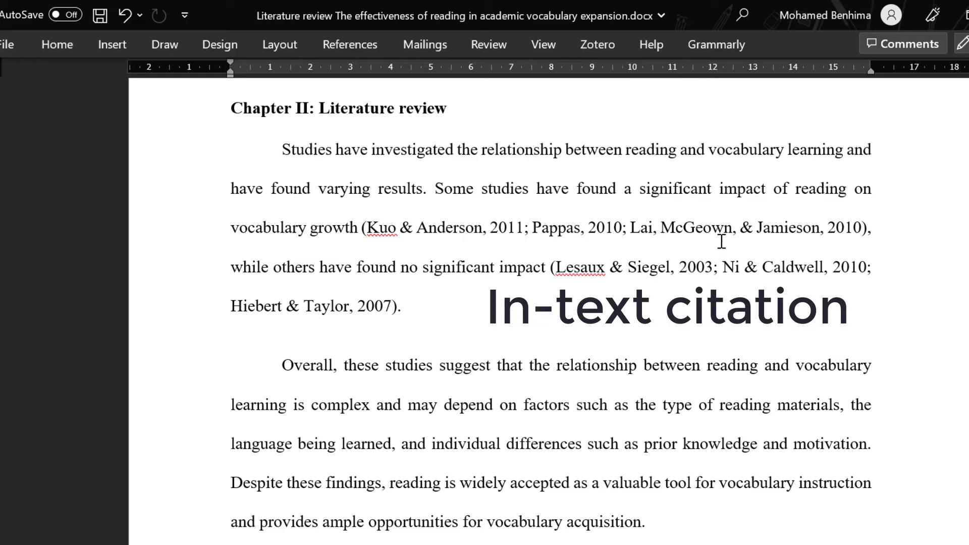
pyautogui.scroll(-5, 428, 265)
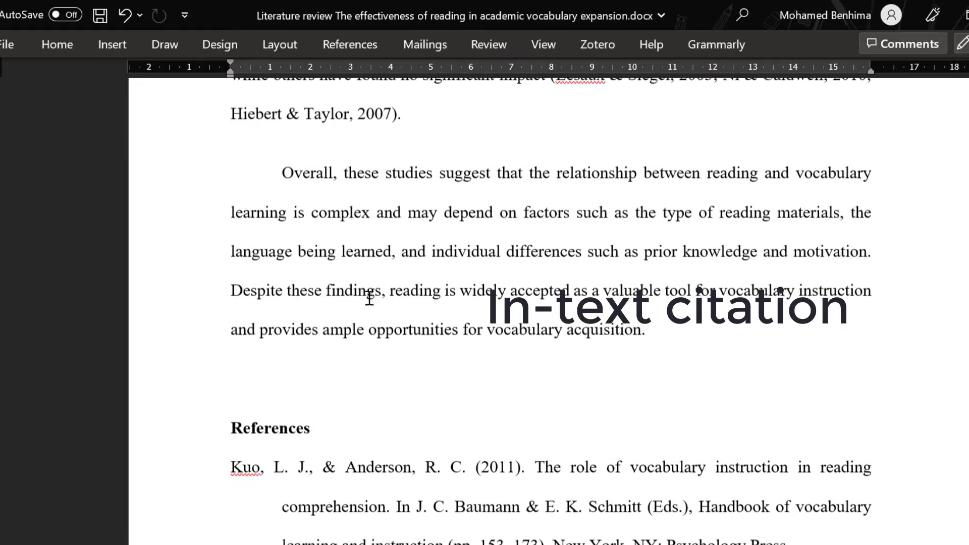
pyautogui.scroll(-4, 354, 343)
pyautogui.scroll(-3, 343, 396)
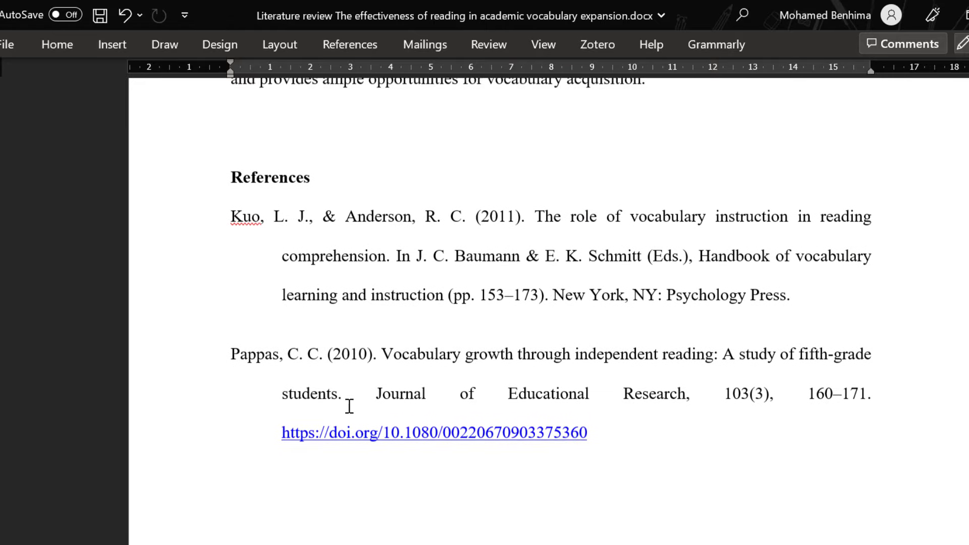
pyautogui.scroll(-3, 333, 353)
pyautogui.scroll(3, 328, 213)
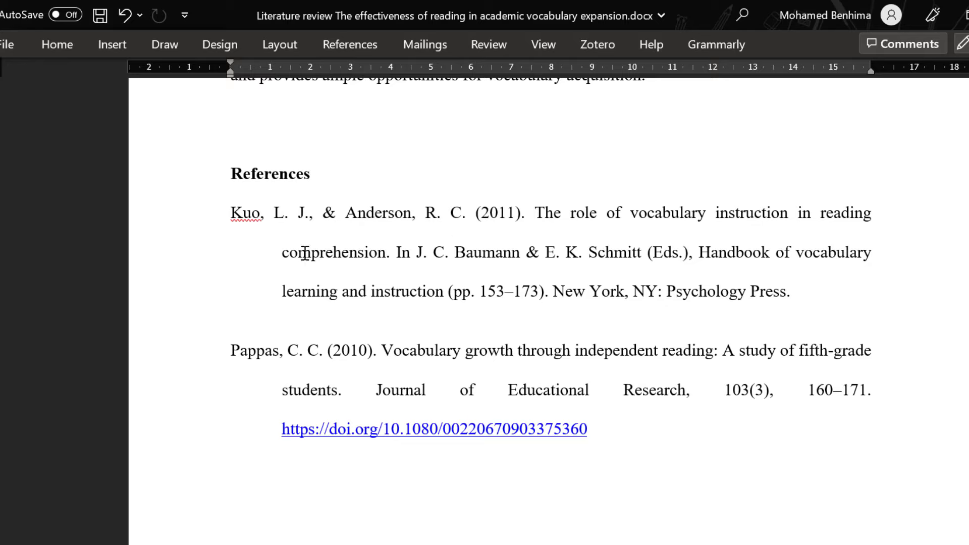
# Apply a hanging indent to the References list paragraphs
pyautogui.click(272, 182)
pyautogui.moveTo(277, 191); pyautogui.dragTo(280, 469)
pyautogui.scroll(4, 154, 127)
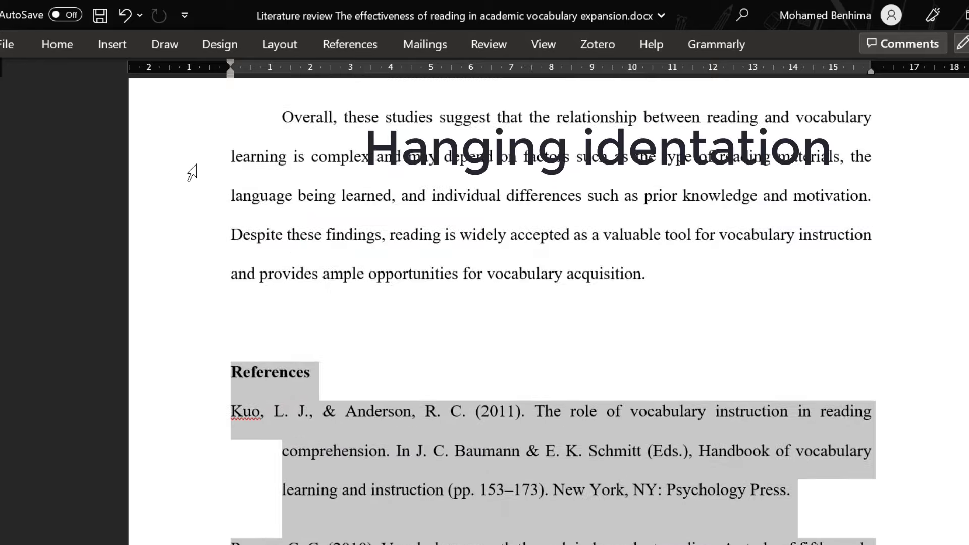
pyautogui.click(60, 47)
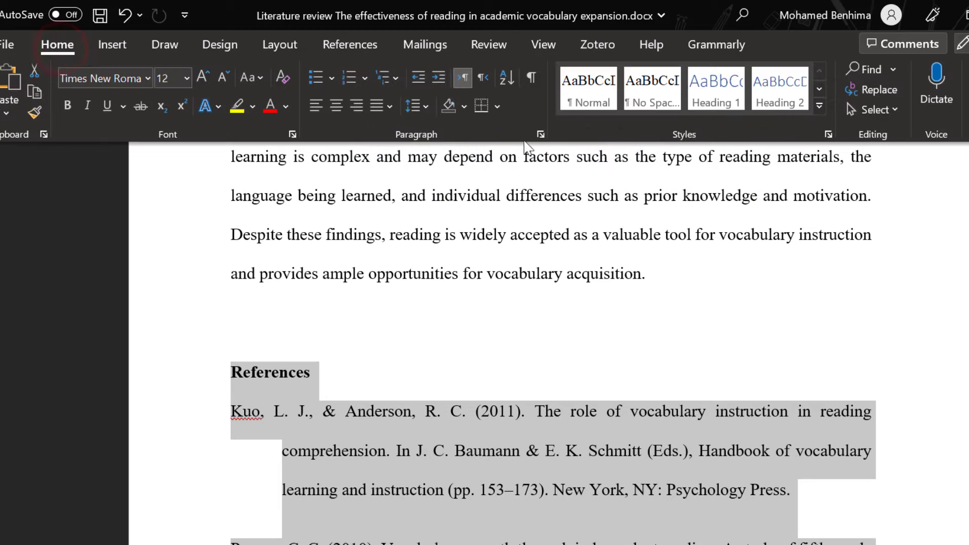
pyautogui.click(540, 135)
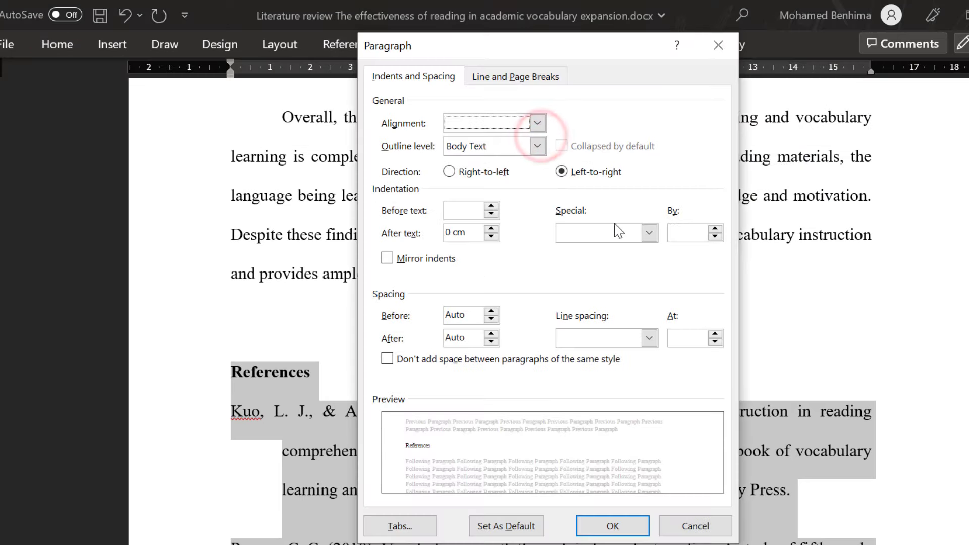
pyautogui.click(625, 237)
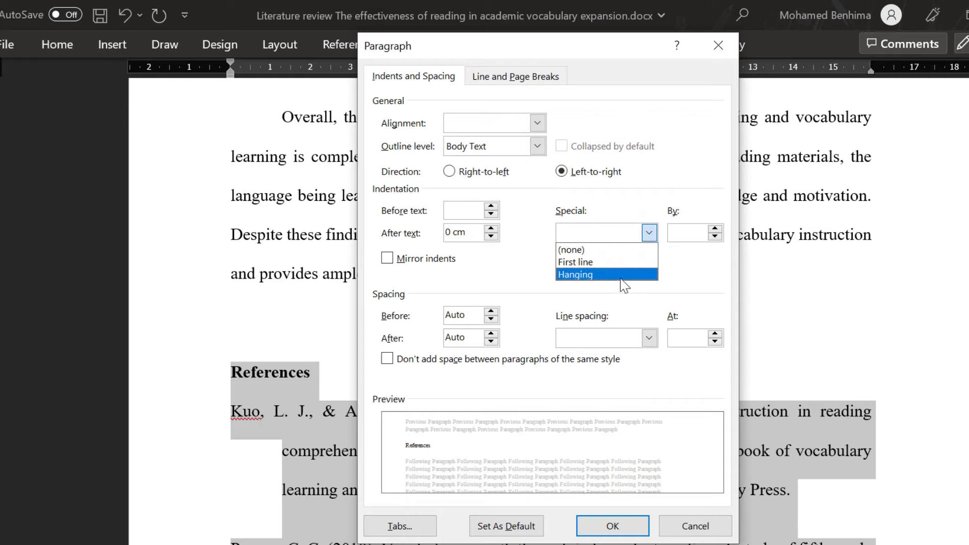
pyautogui.click(606, 526)
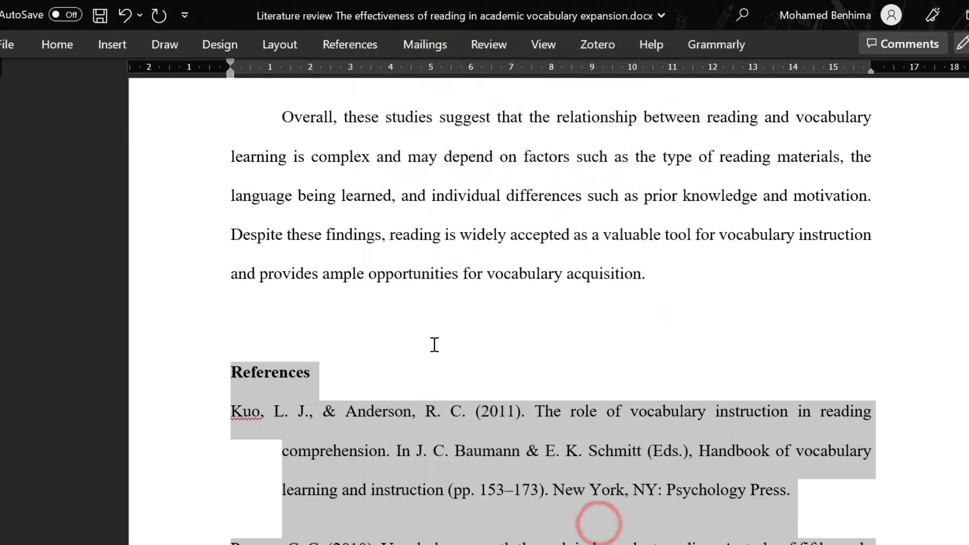
# Scroll through the review paragraphs, then return to the browser's google scholar results
pyautogui.scroll(2, 431, 343)
pyautogui.scroll(7, 431, 342)
pyautogui.scroll(-2, 431, 342)
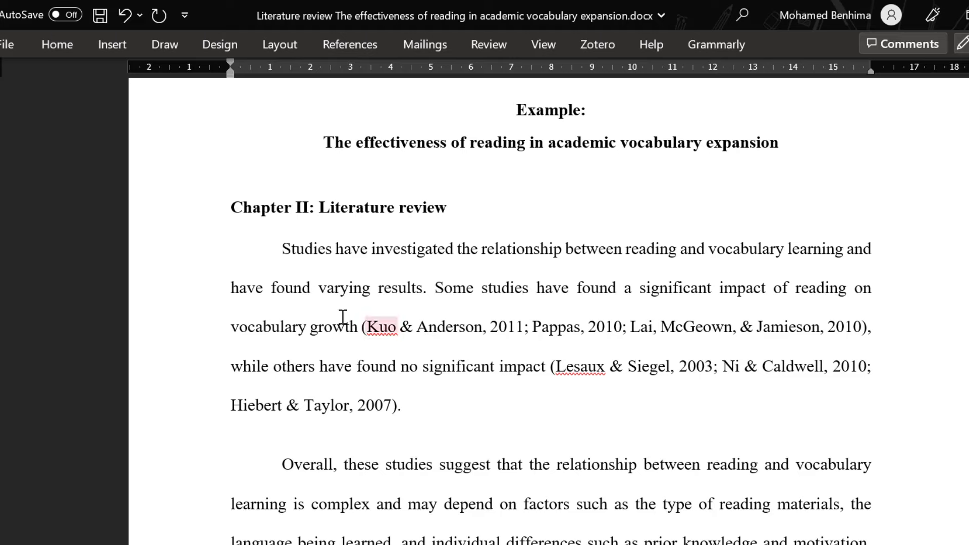
pyautogui.scroll(-2, 519, 341)
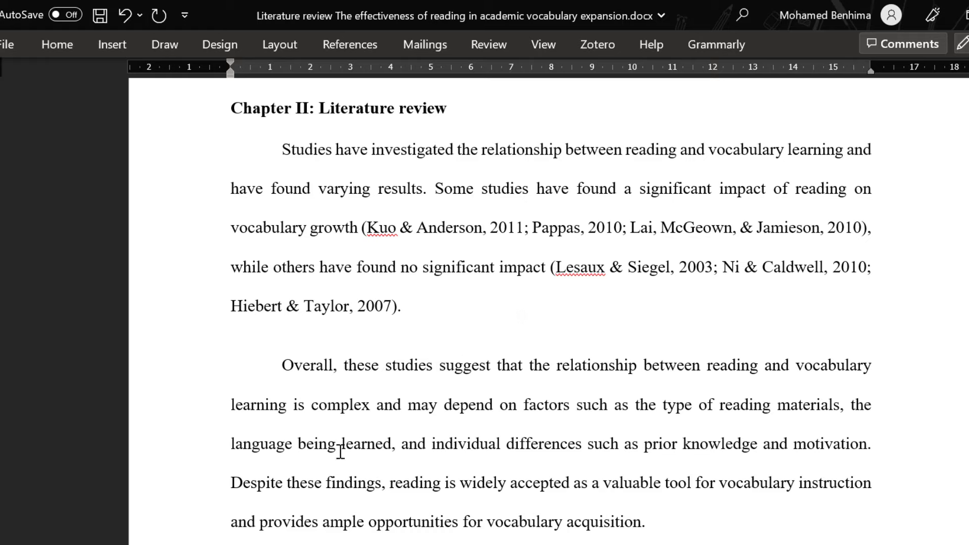
pyautogui.hotkey('alt', 'Tab')
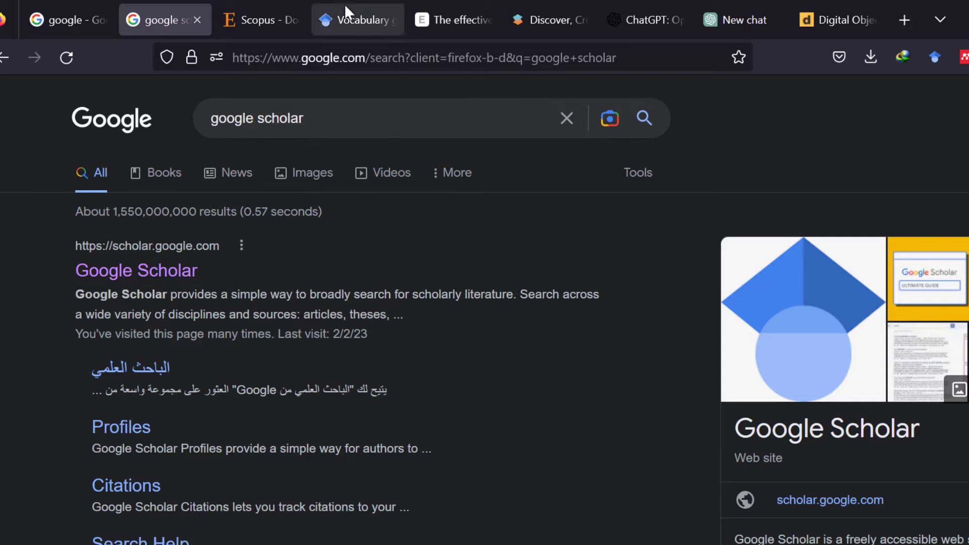
# Show Google Scholar results for vocabulary growth through independent reading and view the top result's citation
pyautogui.click(356, 11)
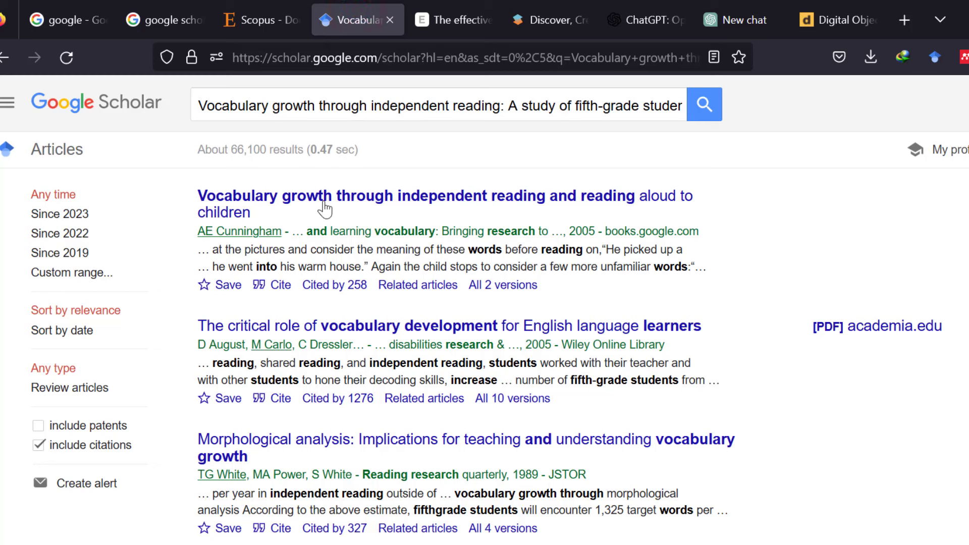
pyautogui.click(277, 286)
pyautogui.click(331, 143)
# Search Elicit for 'What is the effect of reading on academic vocabulary growth?' and show the filters
pyautogui.click(459, 18)
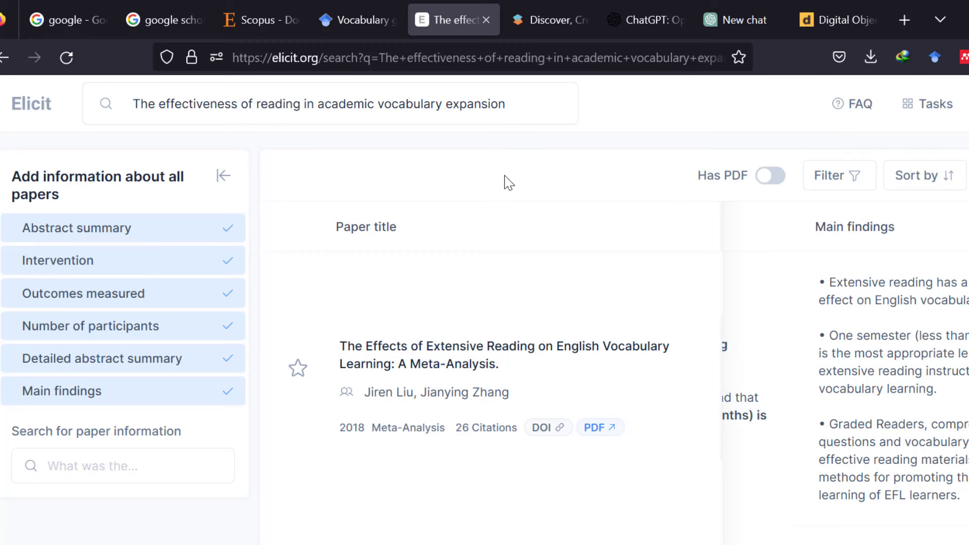
pyautogui.click(349, 108)
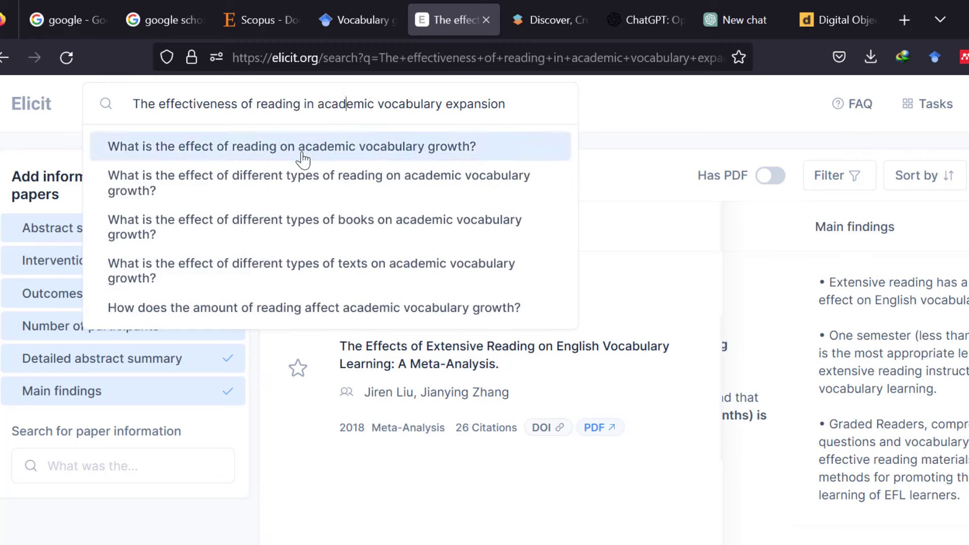
pyautogui.click(276, 152)
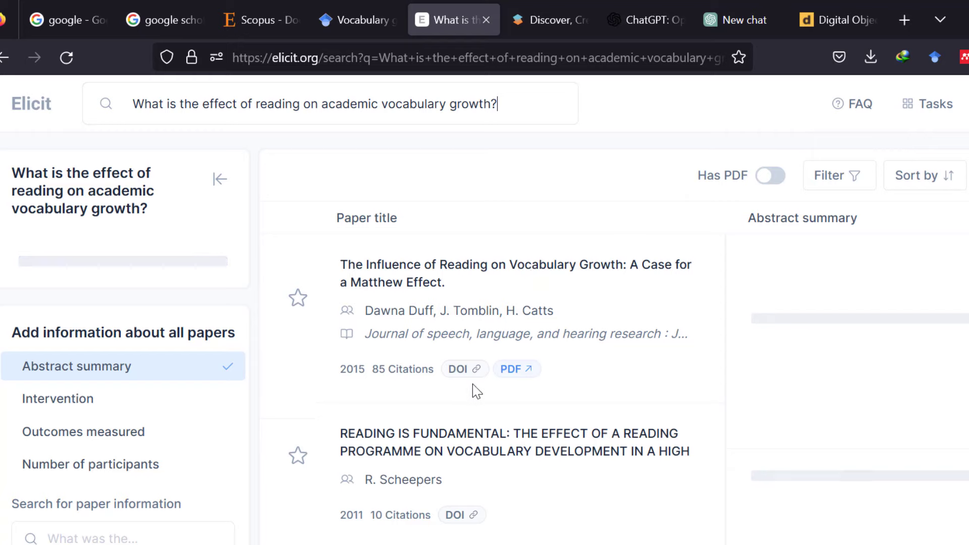
pyautogui.click(864, 188)
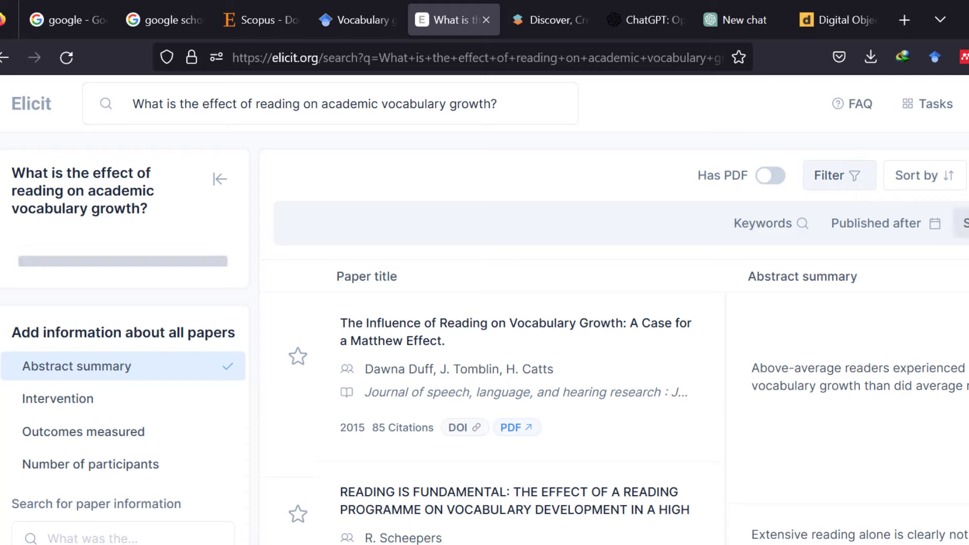
# Sort the Elicit results by year, newest first, and select 'academic' in the question
pyautogui.click(964, 223)
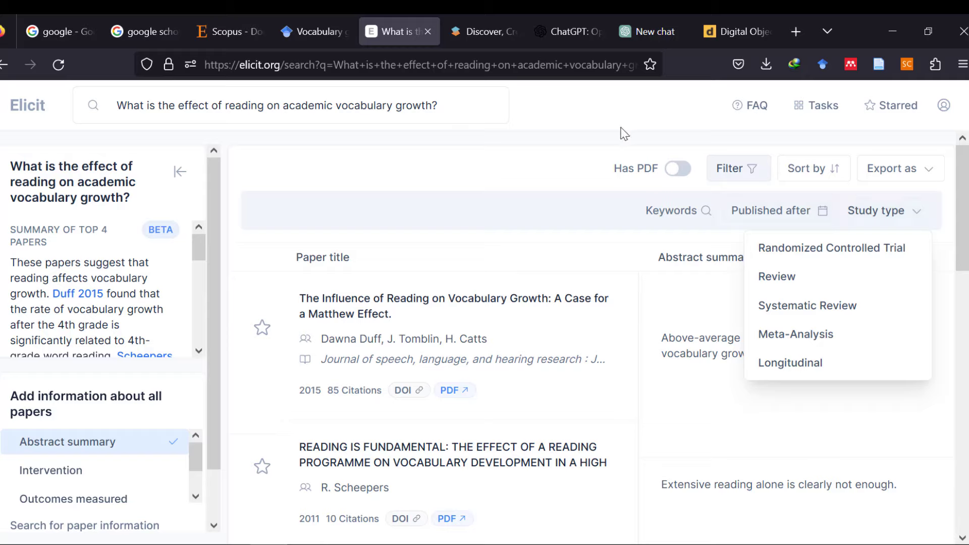
pyautogui.click(838, 172)
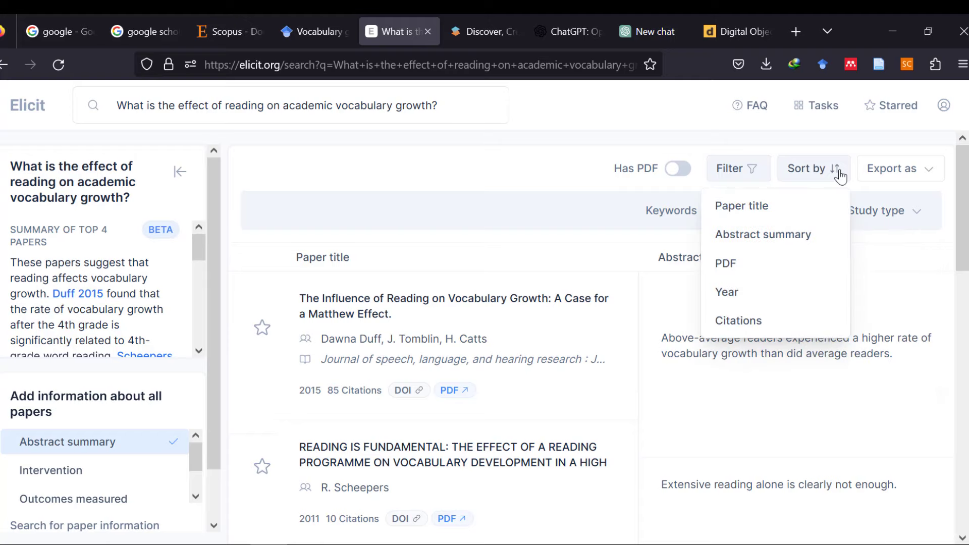
pyautogui.click(736, 296)
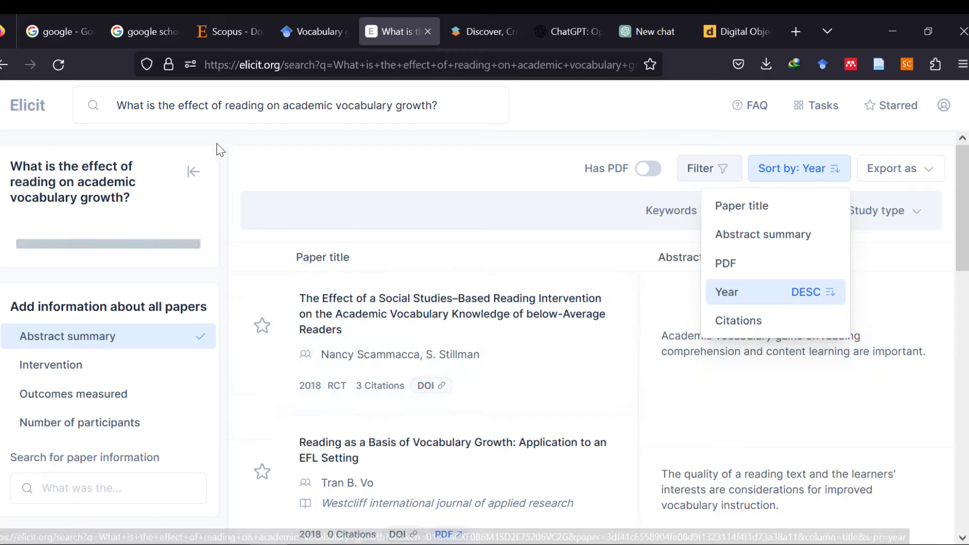
pyautogui.click(426, 102)
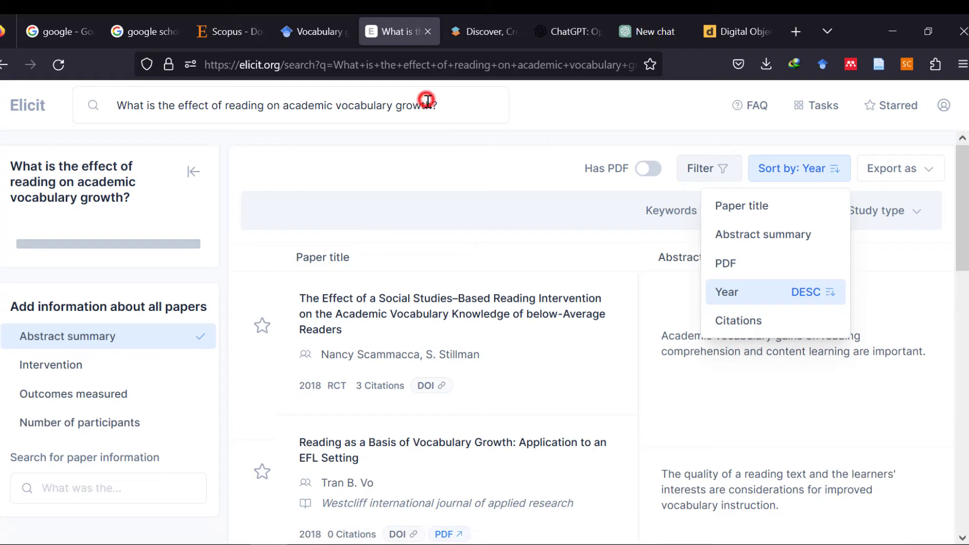
pyautogui.doubleClick(316, 105)
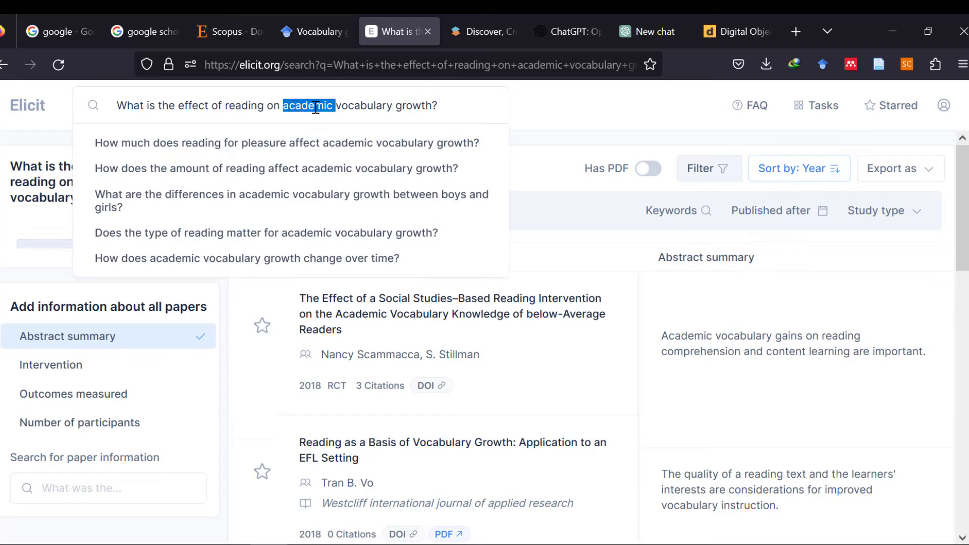
# Rerun the search as 'What is the effect of reading on vocabulary growth?' and browse the results
pyautogui.press('BackSpace')
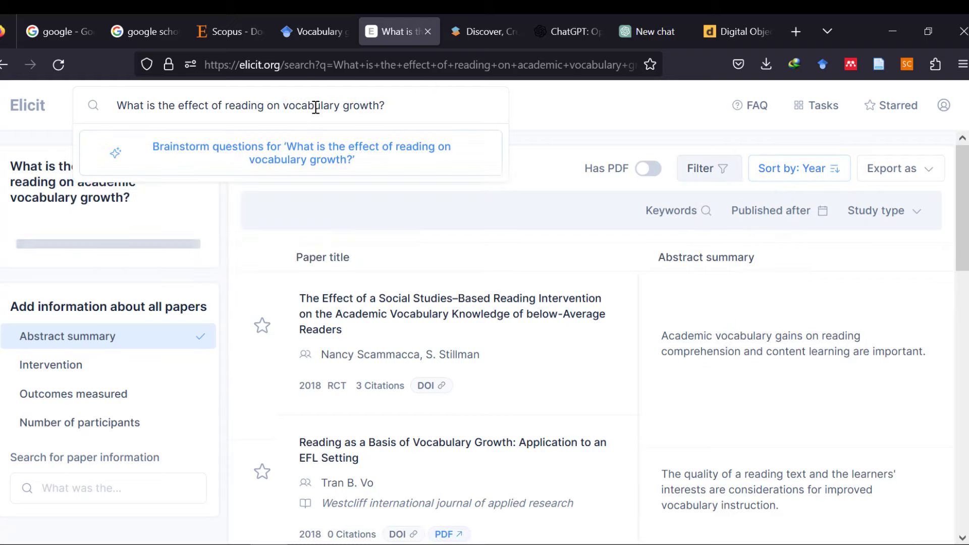
pyautogui.click(386, 108)
pyautogui.press('Return')
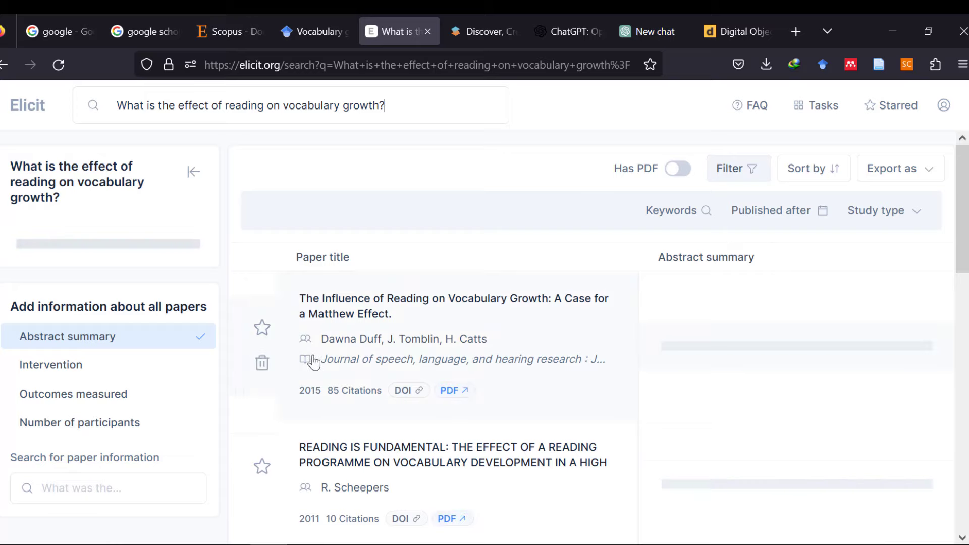
pyautogui.scroll(-10, 313, 362)
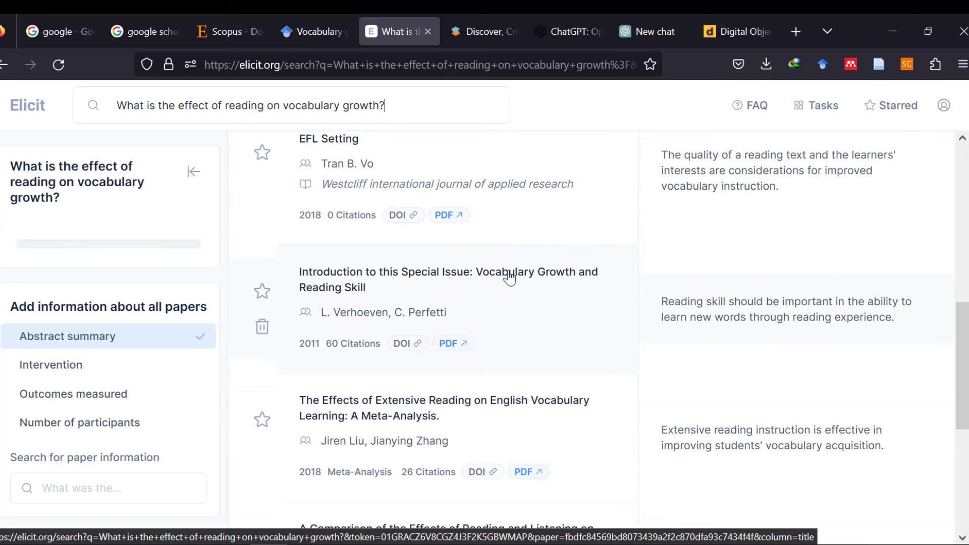
pyautogui.scroll(7, 509, 278)
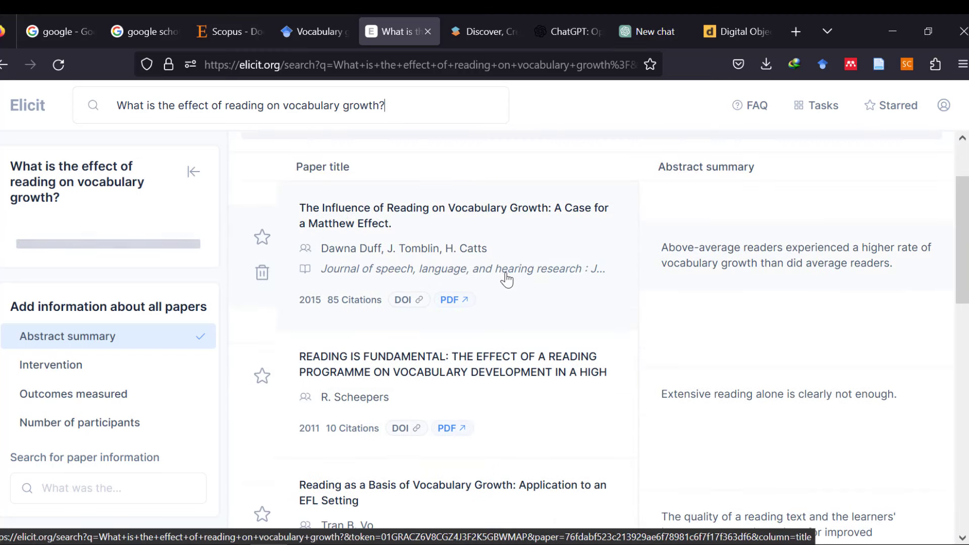
pyautogui.scroll(2, 507, 279)
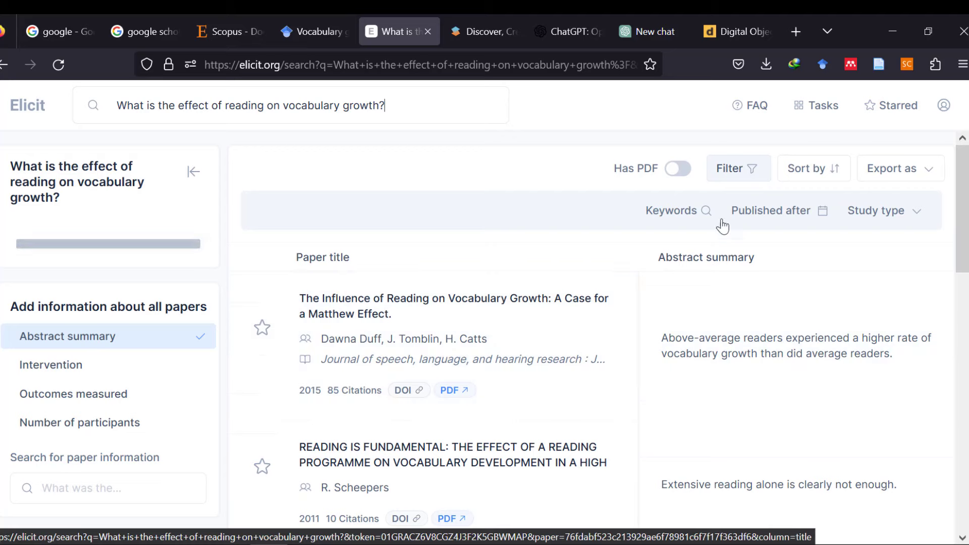
# Sort the broader vocabulary growth results by Year (DESC) and scroll through them
pyautogui.click(797, 177)
pyautogui.click(727, 294)
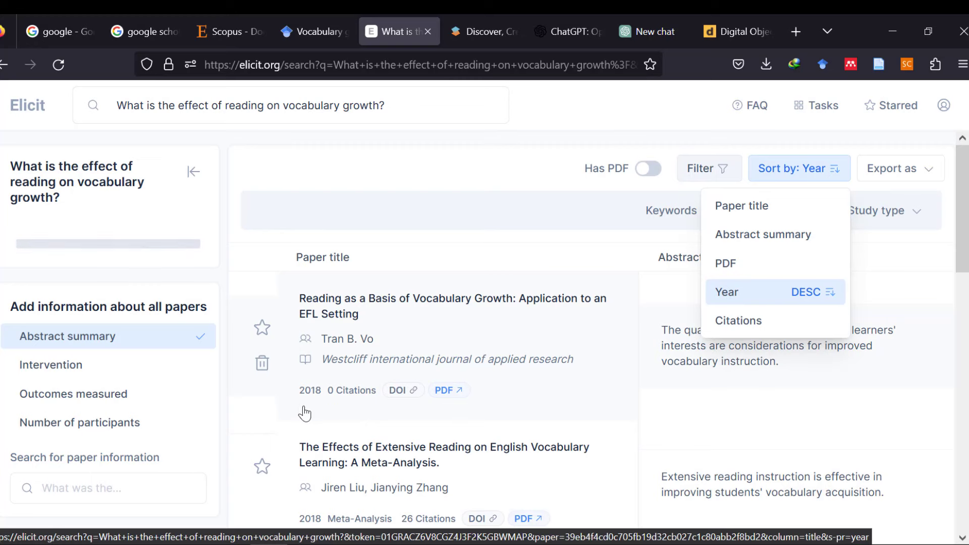
pyautogui.scroll(-8, 334, 416)
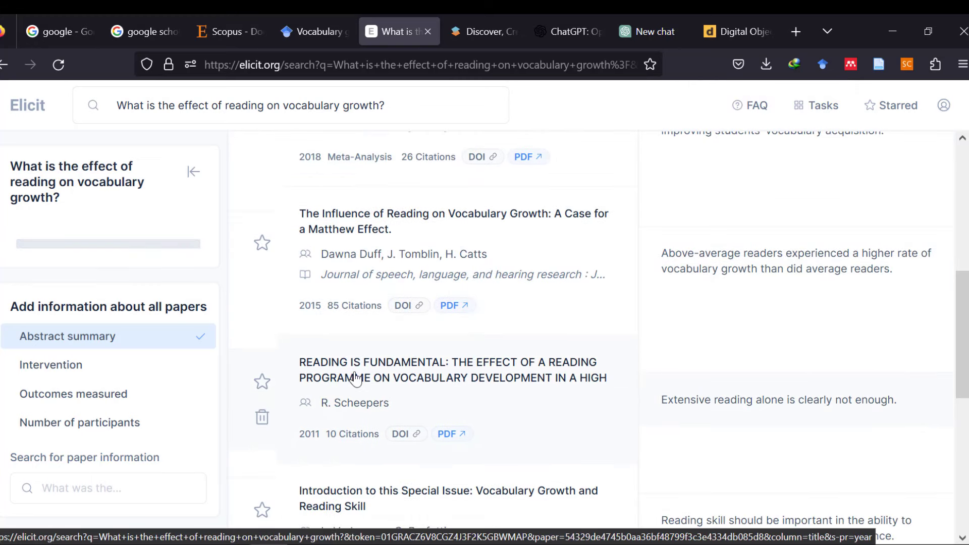
pyautogui.scroll(4, 356, 374)
pyautogui.scroll(4, 356, 373)
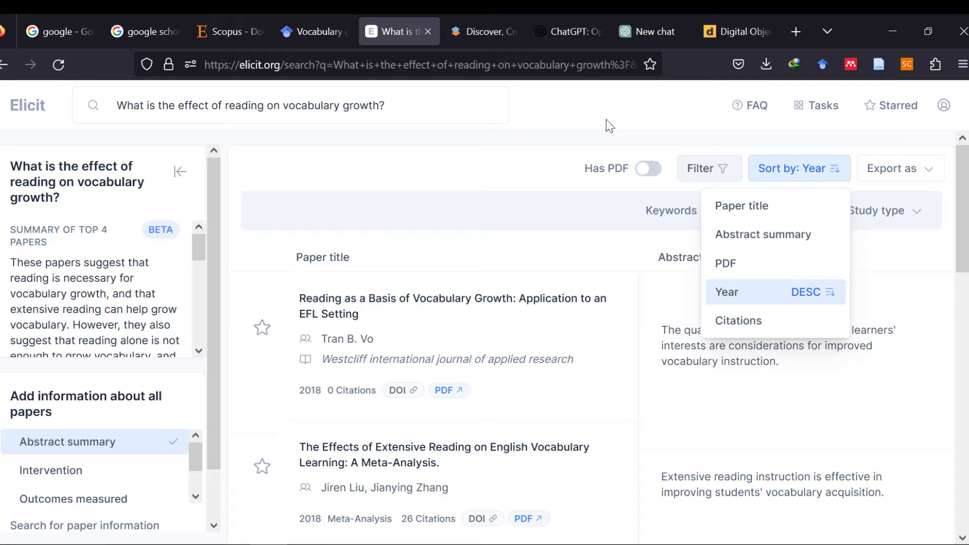
# Check Elicit's BIB and CSV export formats, then go to the SciSpace homepage
pyautogui.click(554, 107)
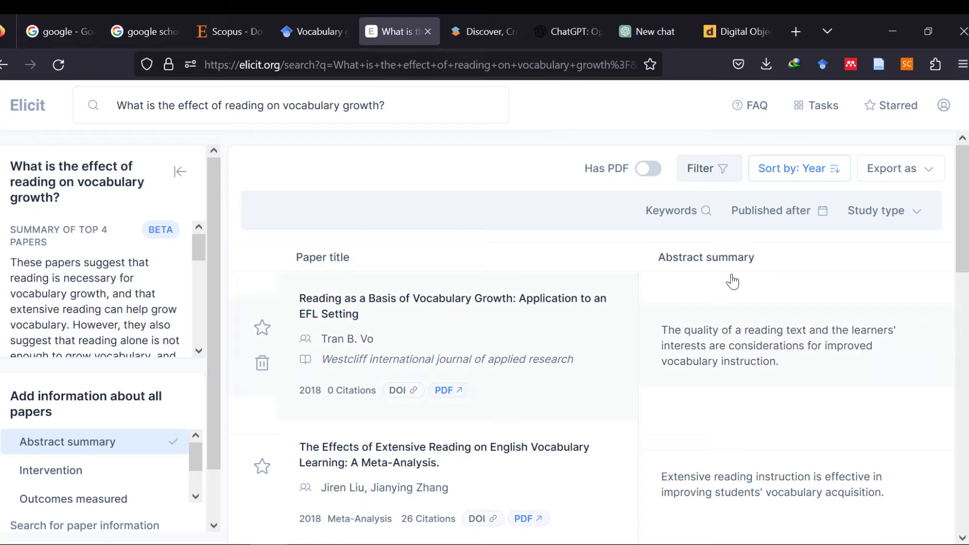
pyautogui.click(916, 172)
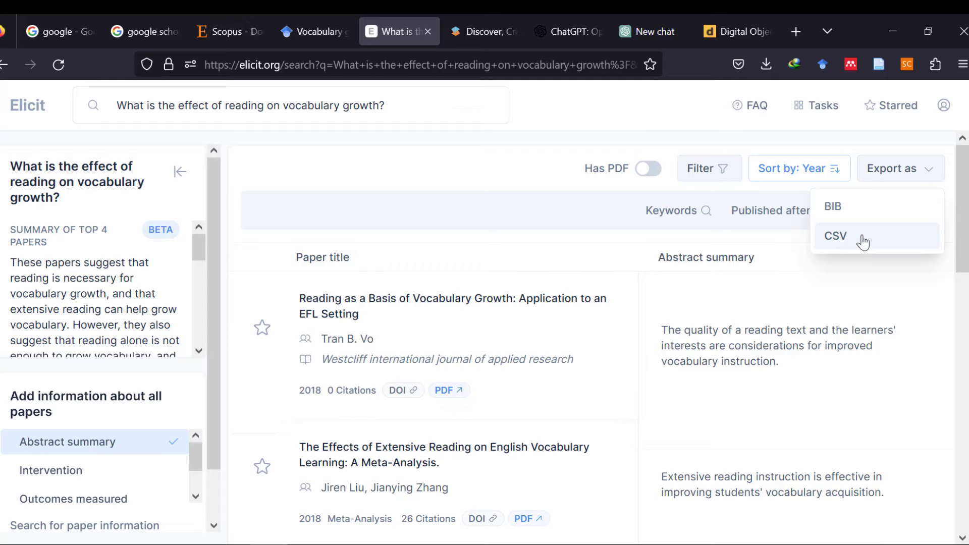
pyautogui.click(481, 31)
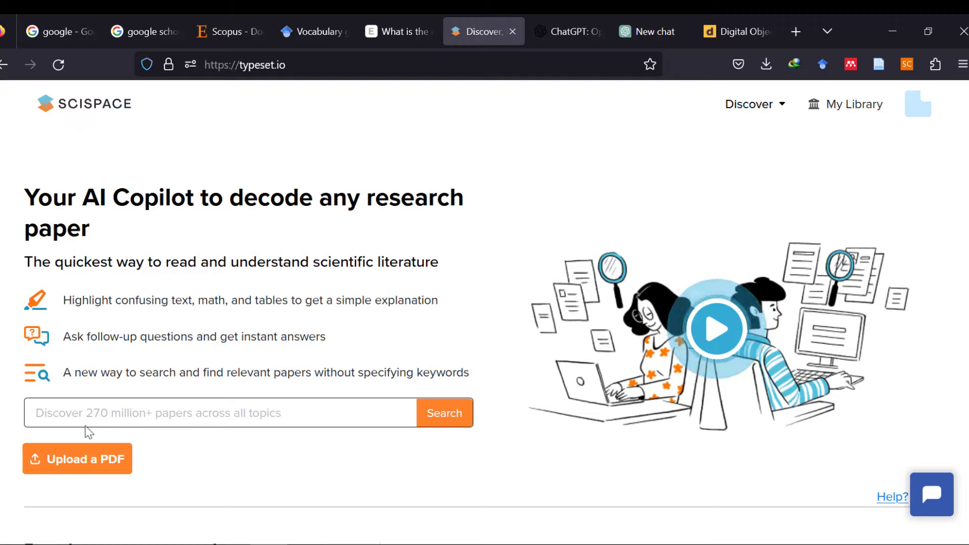
# Copy the literature review's title line from the Word document
pyautogui.click(70, 419)
pyautogui.rightClick(72, 417)
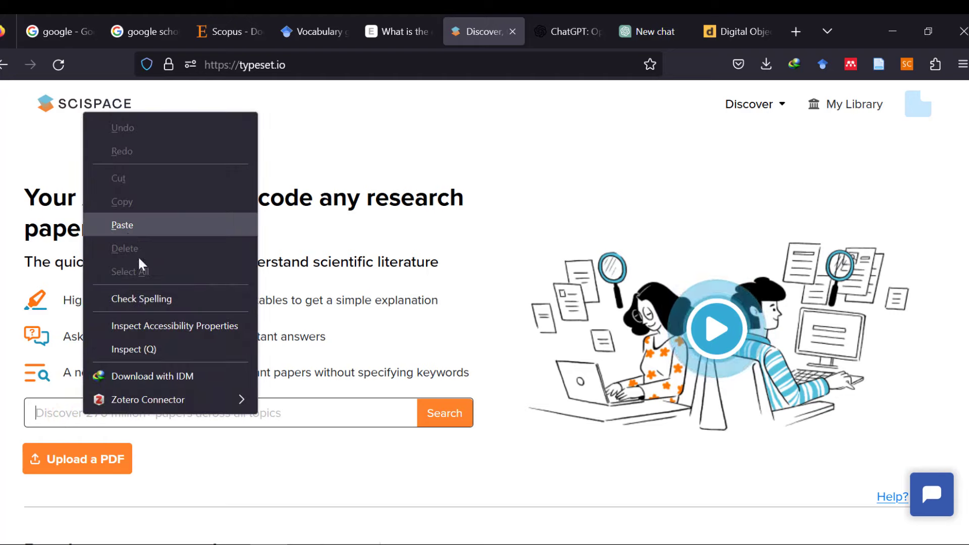
pyautogui.click(333, 418)
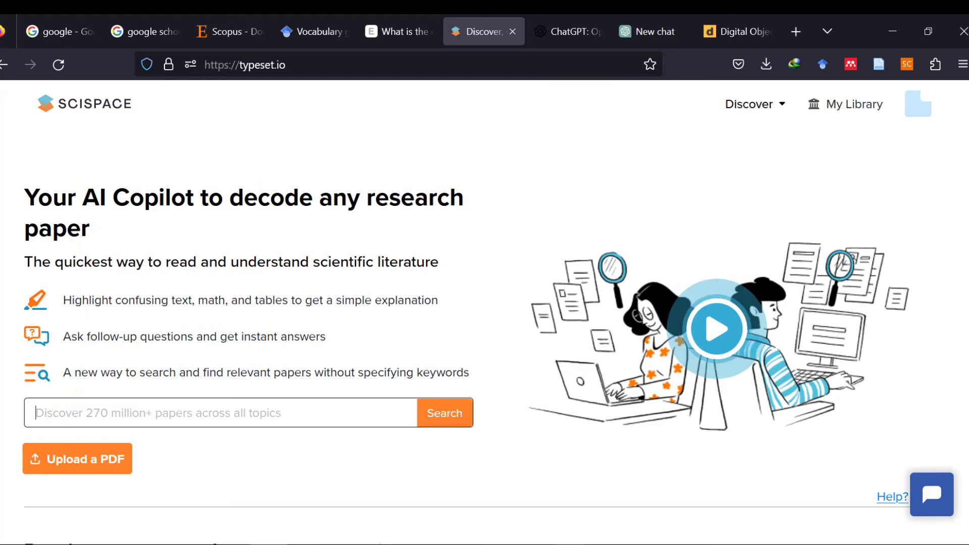
pyautogui.moveTo(642, 516)
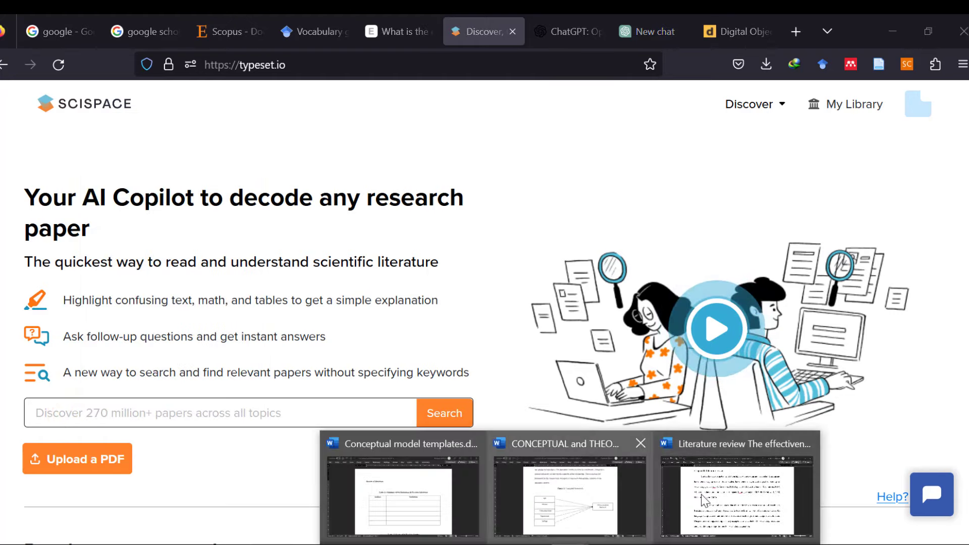
pyautogui.click(737, 497)
pyautogui.scroll(4, 429, 227)
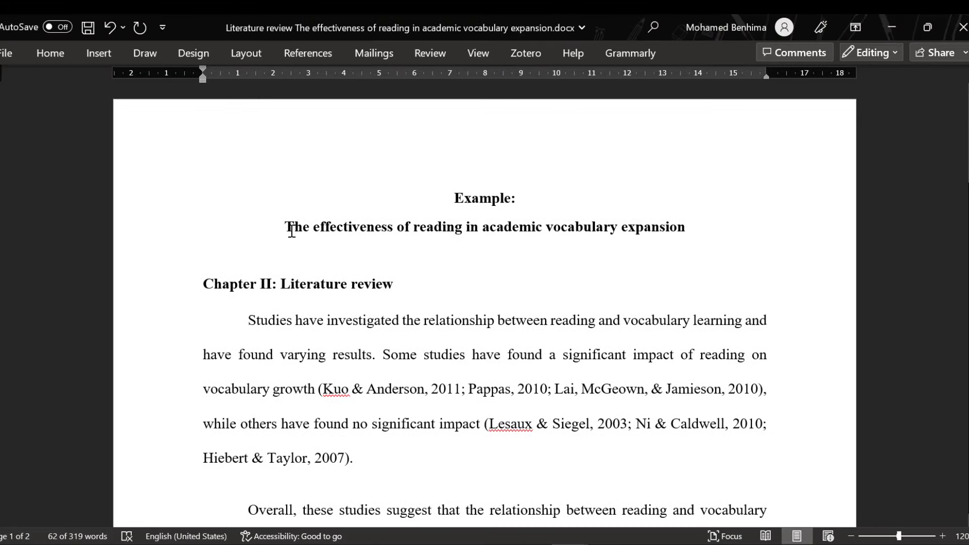
pyautogui.moveTo(288, 227); pyautogui.dragTo(614, 226)
pyautogui.rightClick(652, 227)
pyautogui.click(679, 271)
# Search SciSpace for 'The effectiveness of reading in academic vocabulary expansion'
pyautogui.hotkey('alt', 'Tab')
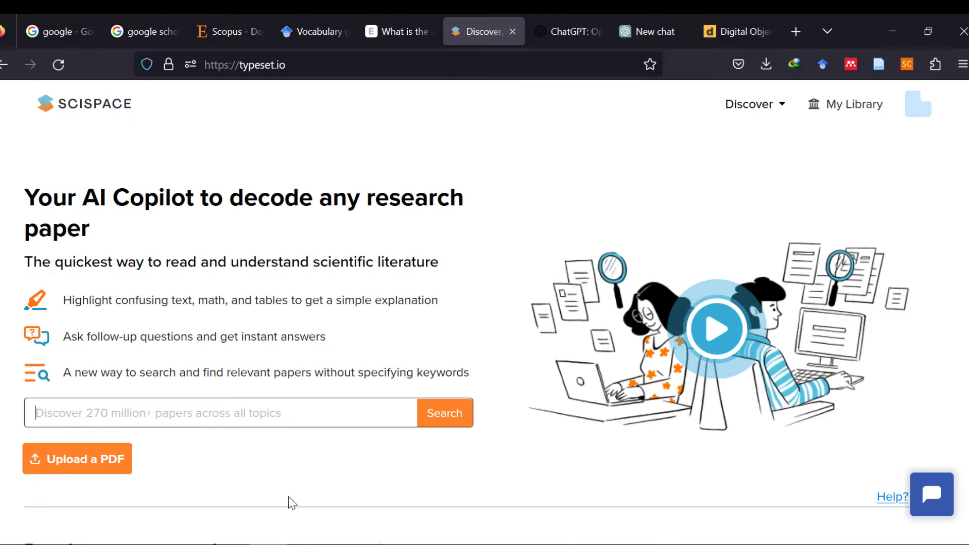
pyautogui.click(190, 405)
pyautogui.hotkey('ctrl', 'v')
pyautogui.press('Return')
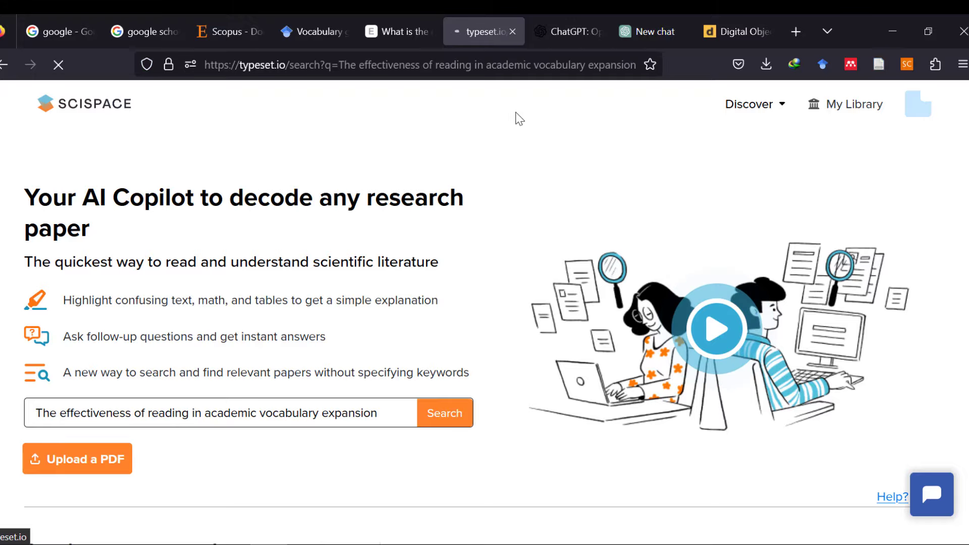
# Sort the SciSpace results by Newest First
pyautogui.scroll(-8, 230, 401)
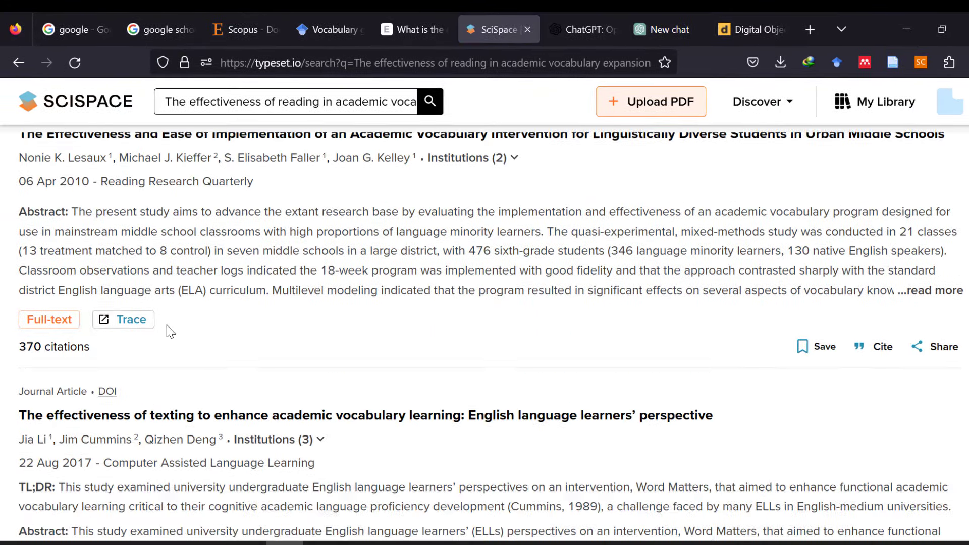
pyautogui.scroll(10, 191, 329)
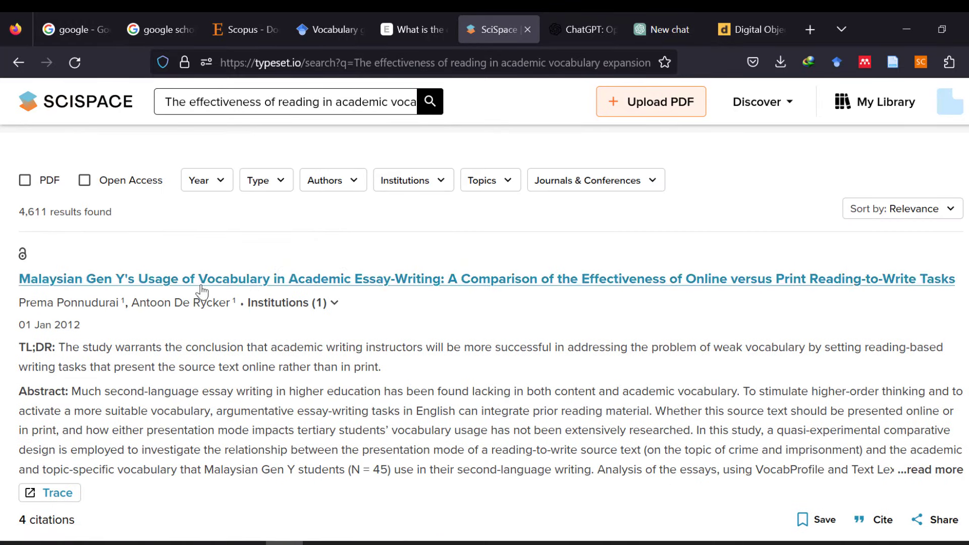
pyautogui.click(948, 210)
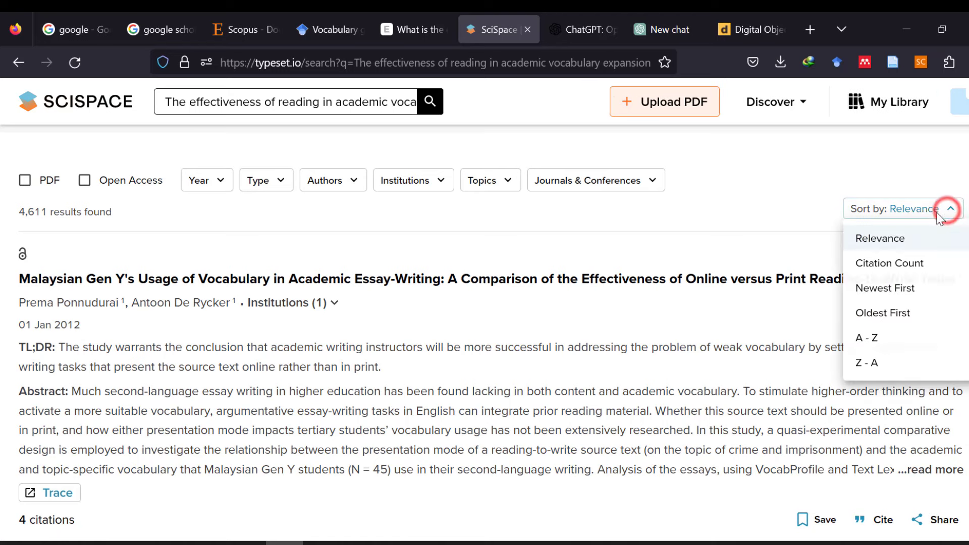
pyautogui.click(874, 288)
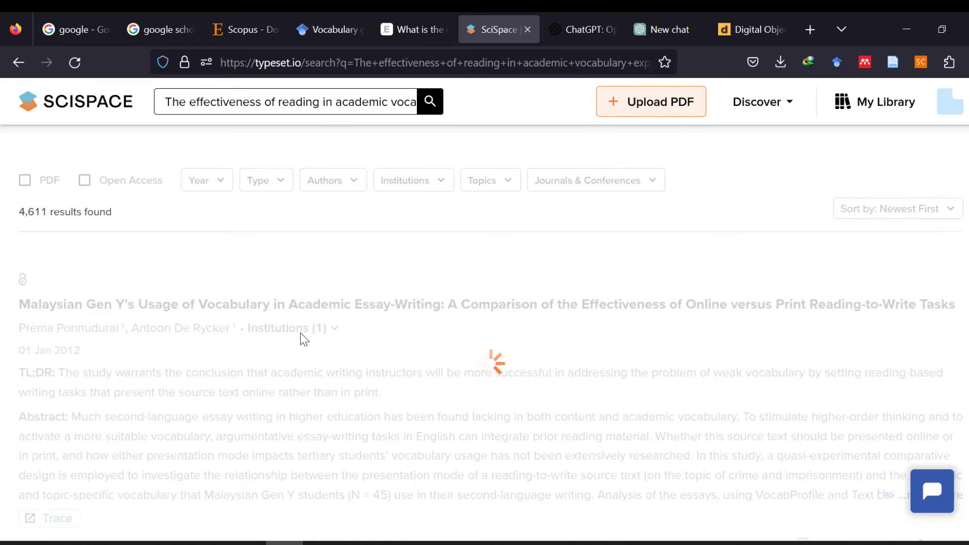
pyautogui.scroll(-2, 301, 332)
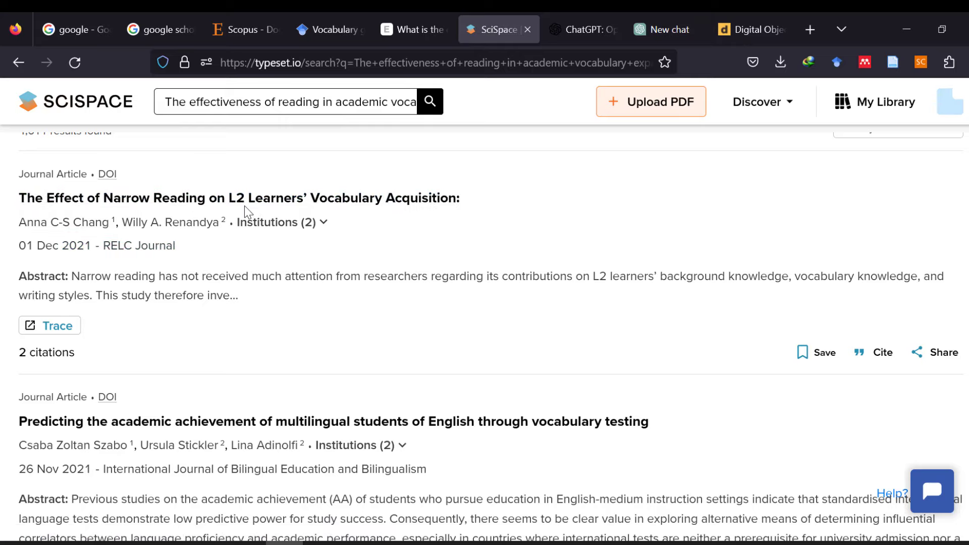
# Open the first result, the Narrow Reading paper, and have Copilot explain its abstract in one line
pyautogui.click(215, 197)
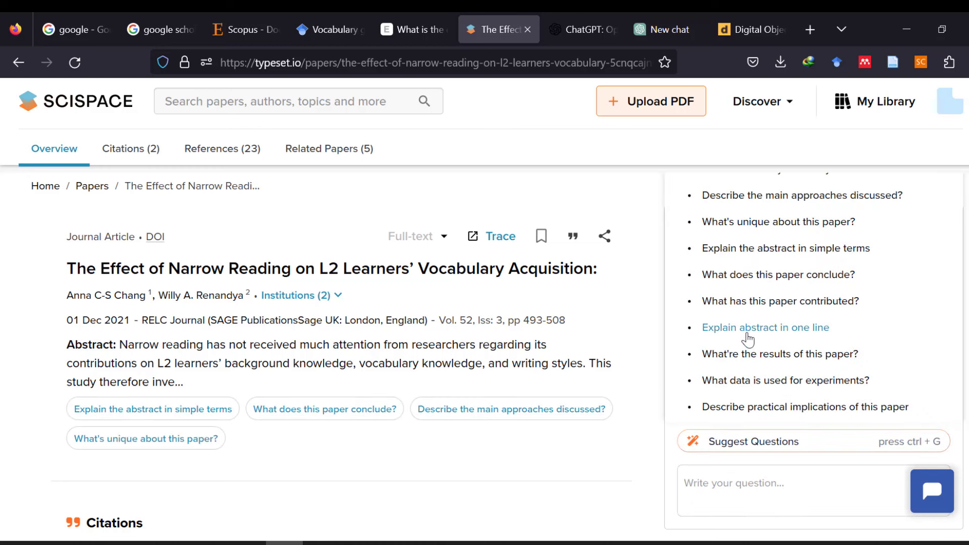
pyautogui.click(749, 340)
pyautogui.scroll(-2, 727, 464)
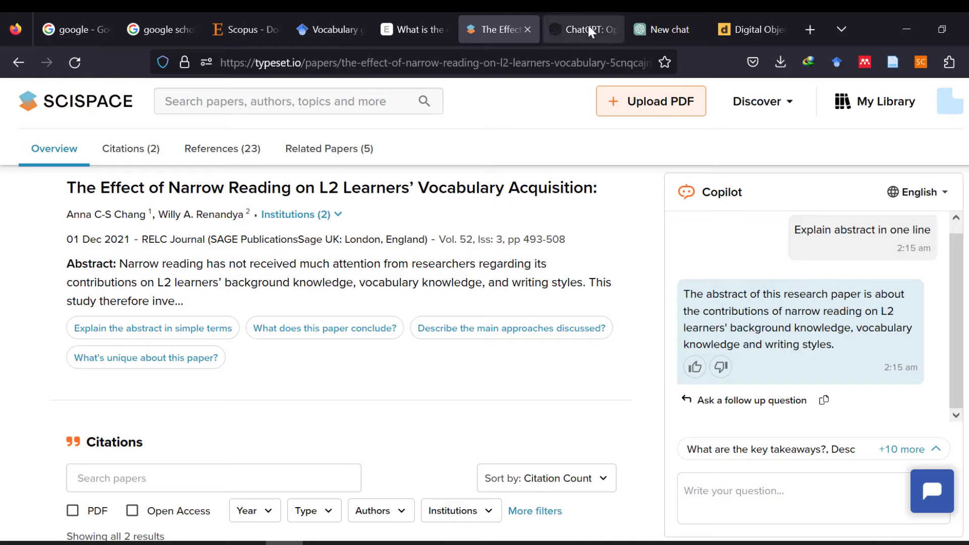
# Return to the ChatGPT conversation and scroll through its suggested reading and vocabulary study references
pyautogui.click(575, 28)
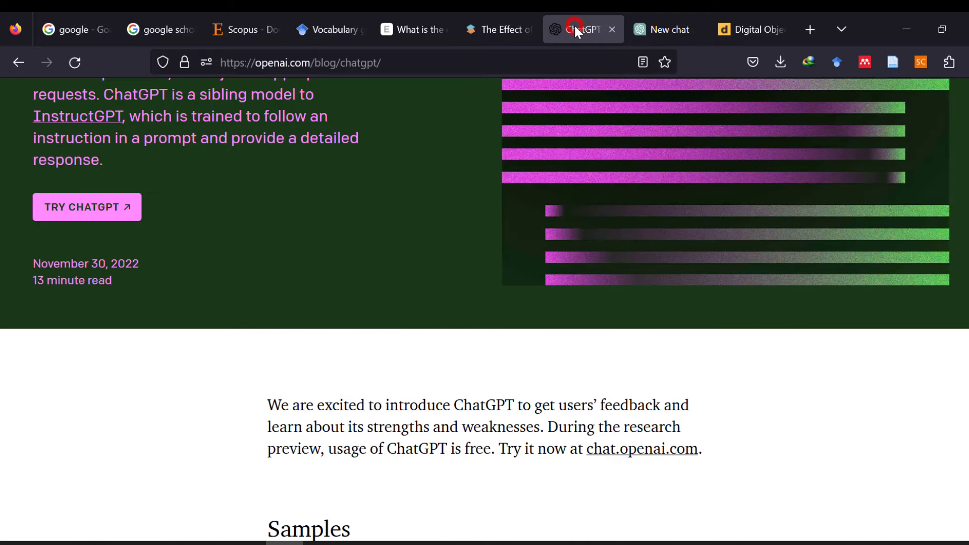
pyautogui.scroll(3, 161, 239)
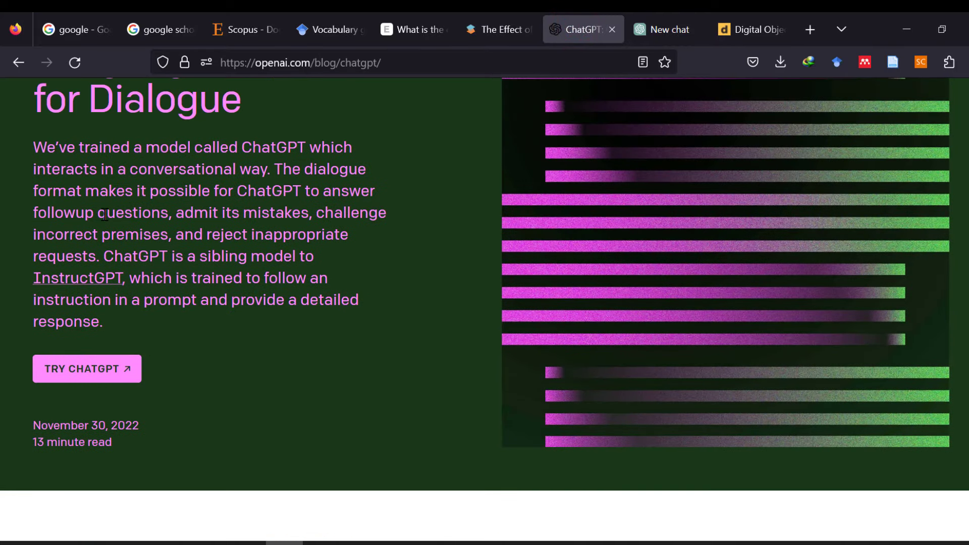
pyautogui.click(658, 33)
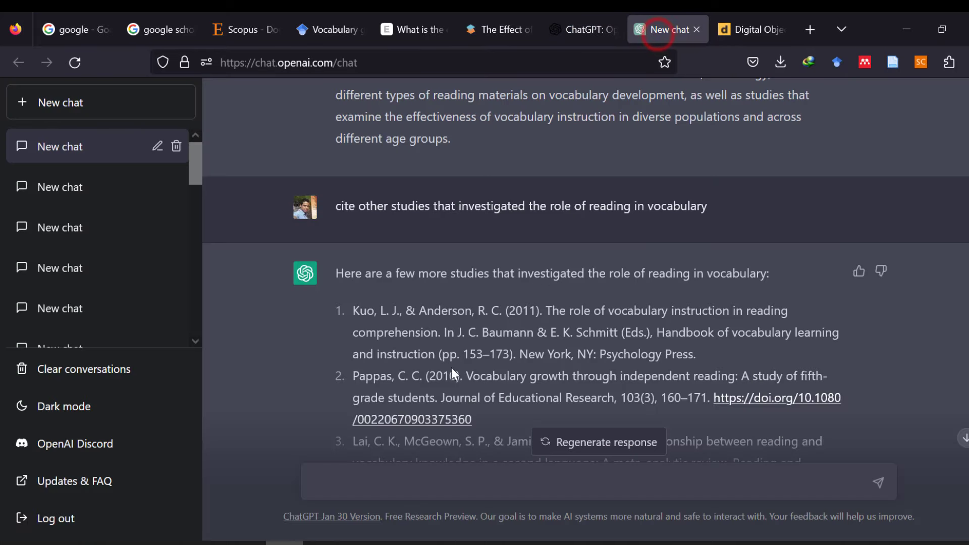
pyautogui.scroll(-4, 498, 215)
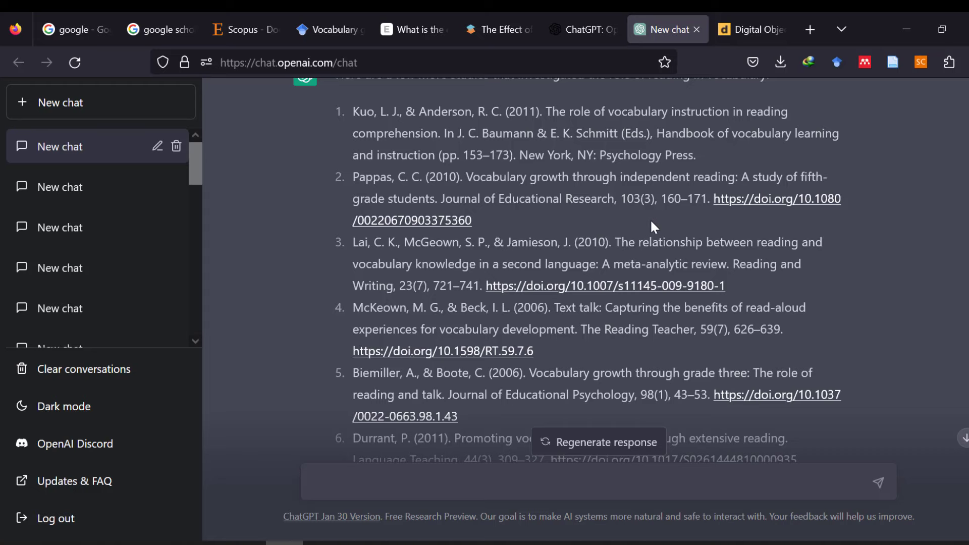
pyautogui.scroll(-8, 542, 276)
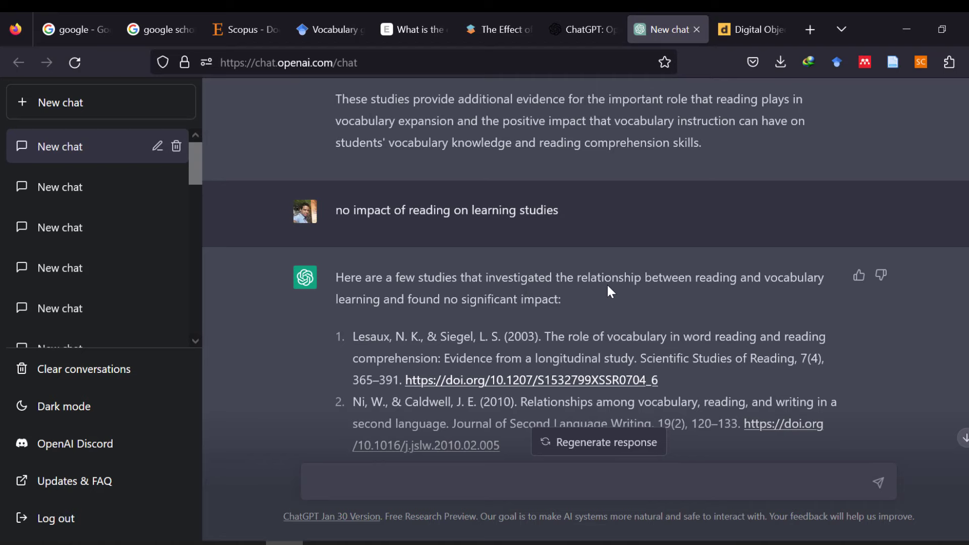
pyautogui.scroll(-4, 606, 283)
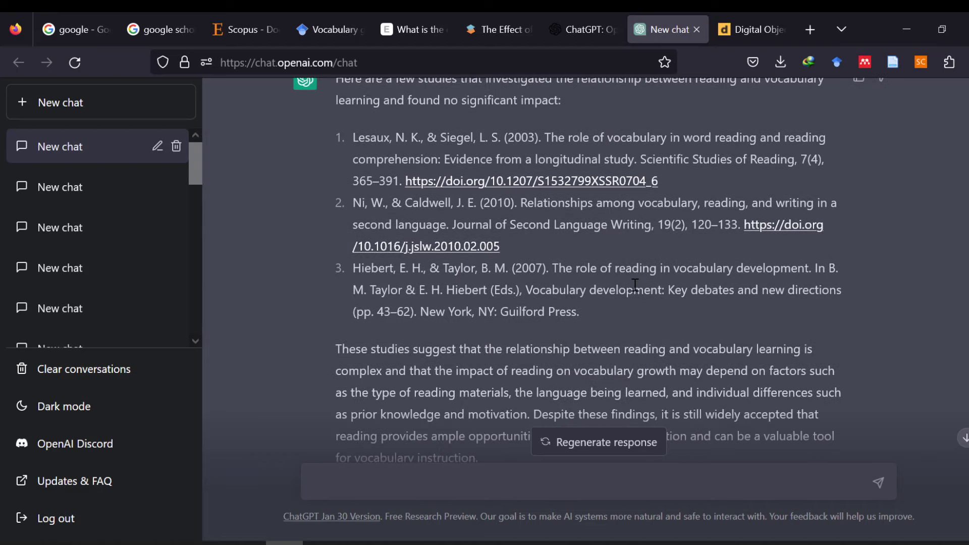
pyautogui.scroll(-2, 635, 285)
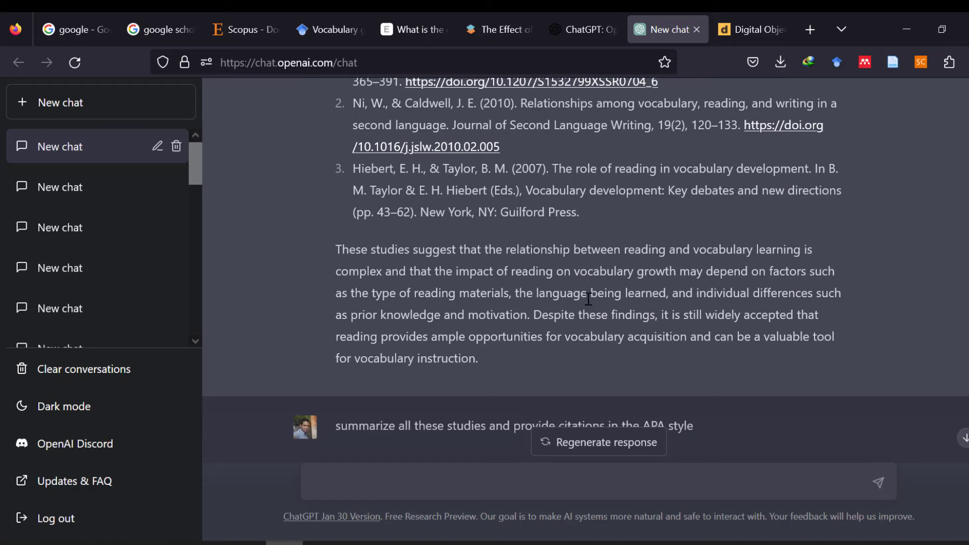
pyautogui.scroll(14, 588, 299)
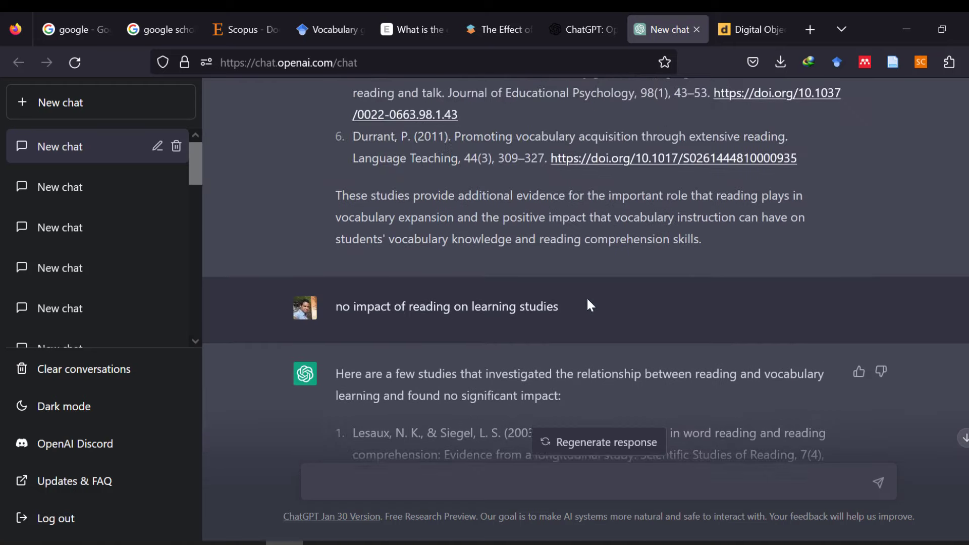
pyautogui.scroll(4, 590, 303)
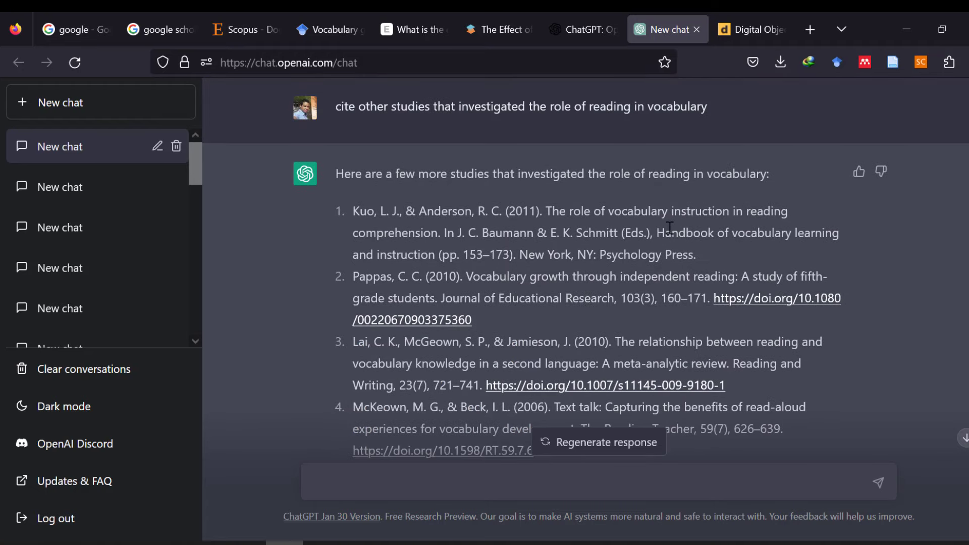
pyautogui.scroll(6, 725, 237)
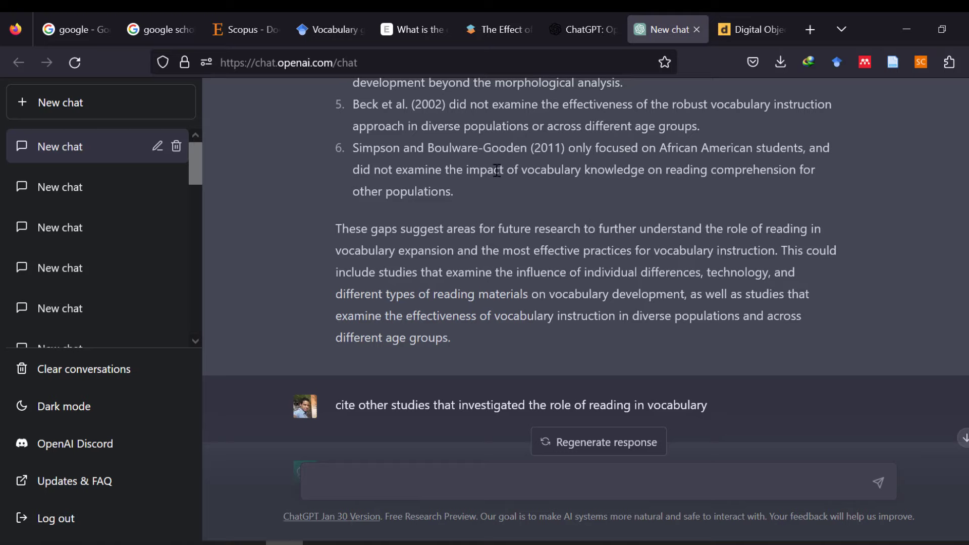
# Bring the CONCEPTUAL and THEORETICAL FRAMEWORKS Word document forward and scroll through it
pyautogui.moveTo(584, 543)
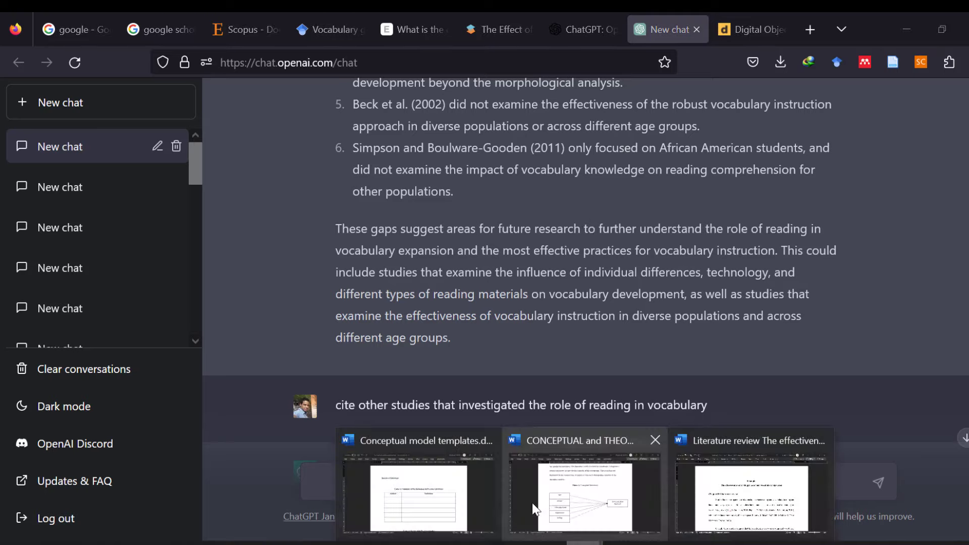
pyautogui.click(577, 499)
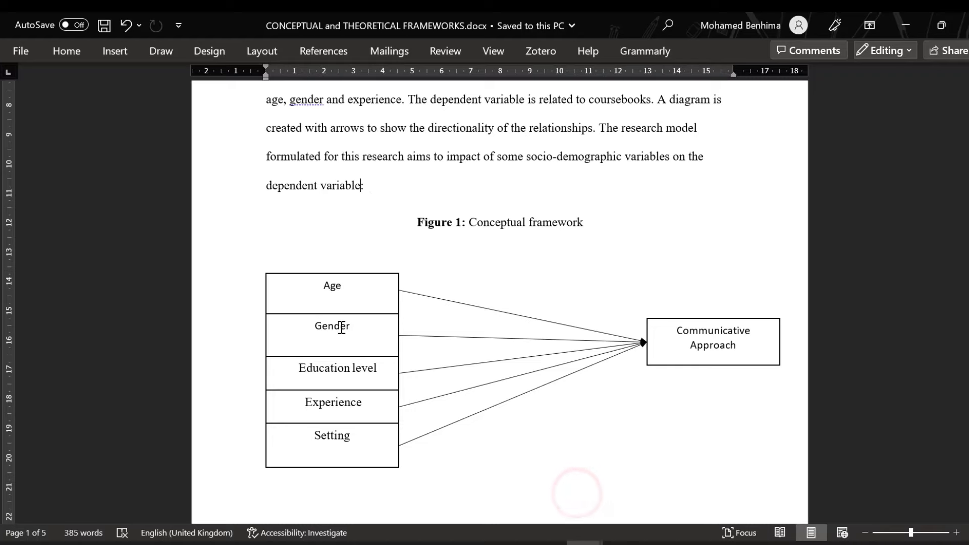
pyautogui.scroll(5, 513, 268)
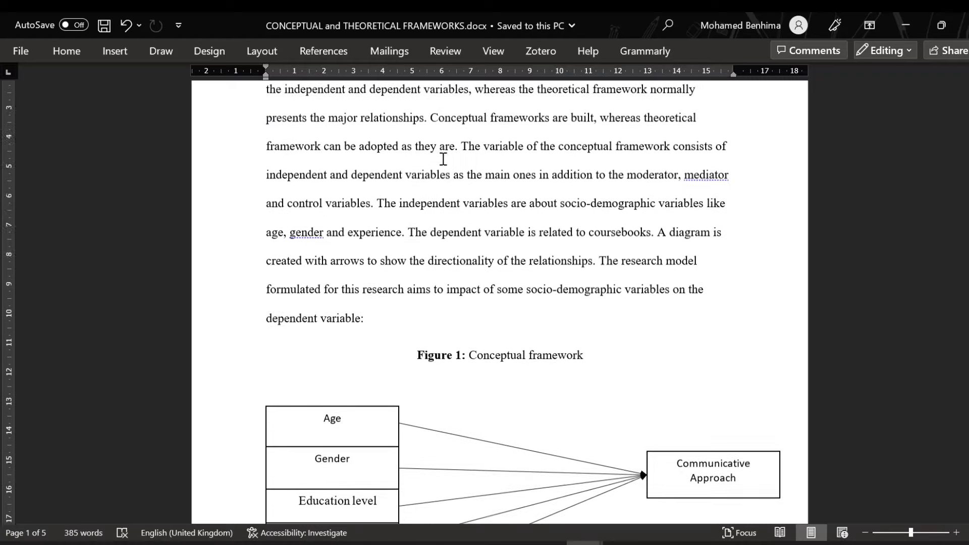
pyautogui.scroll(-8, 461, 268)
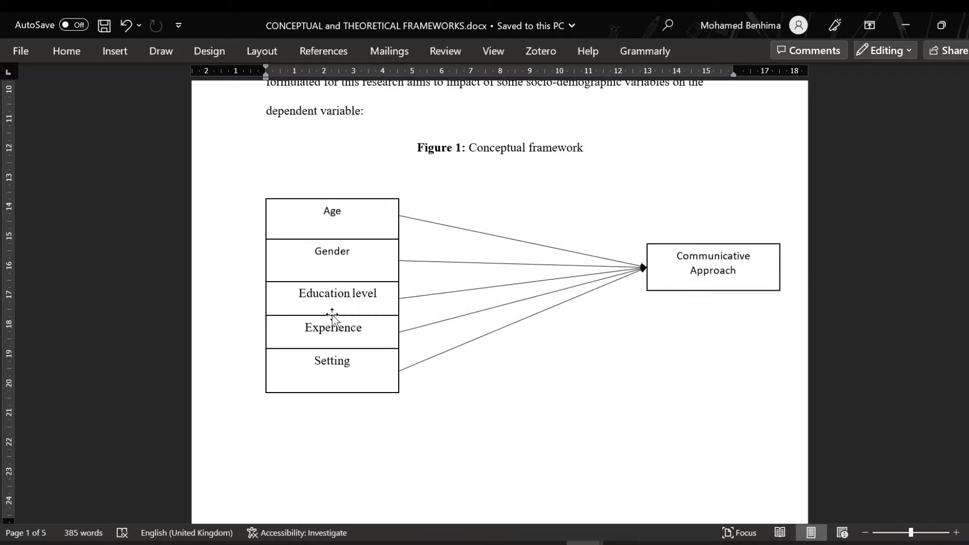
# Switch to the Conceptual model templates document showing its Review of Literature Table 2.1
pyautogui.moveTo(583, 543)
pyautogui.click(444, 508)
pyautogui.scroll(-5, 379, 249)
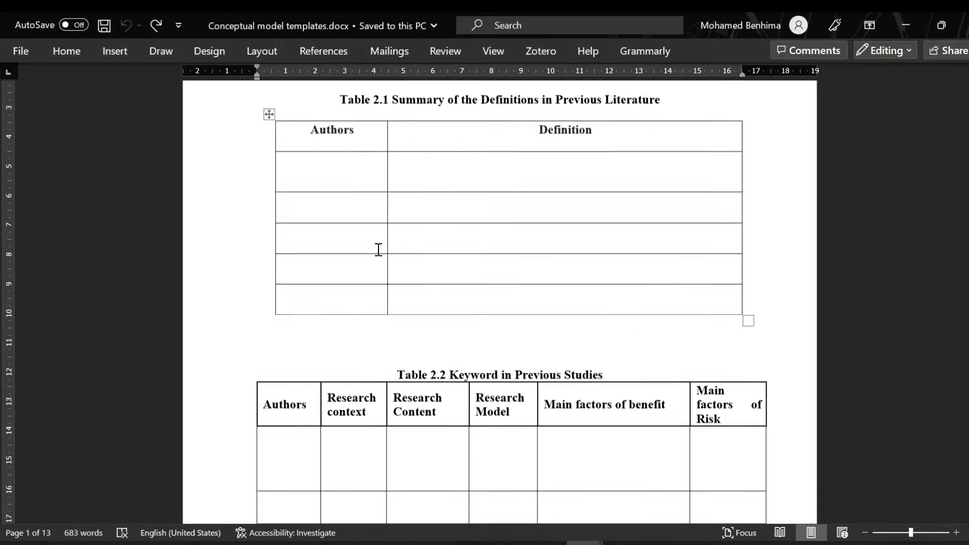
pyautogui.scroll(-5, 379, 249)
pyautogui.scroll(11, 378, 249)
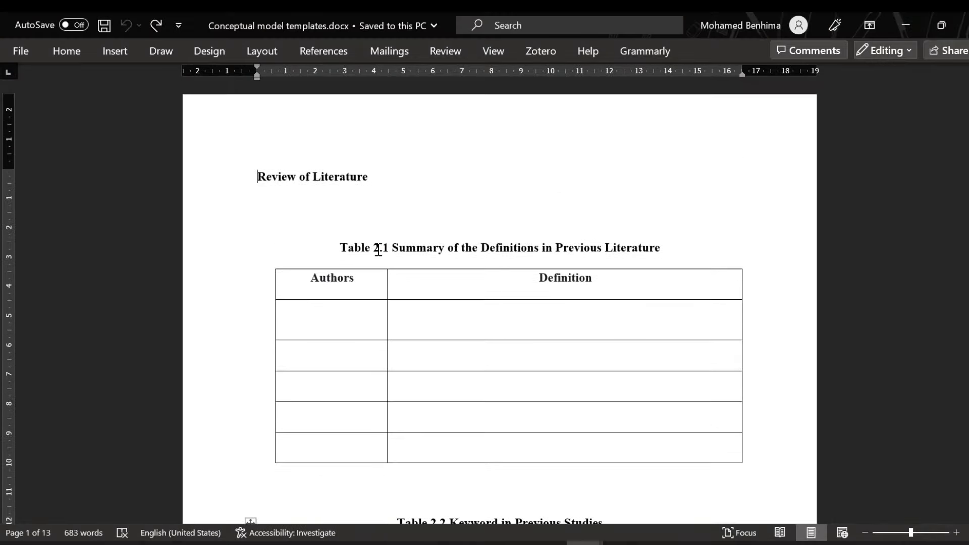